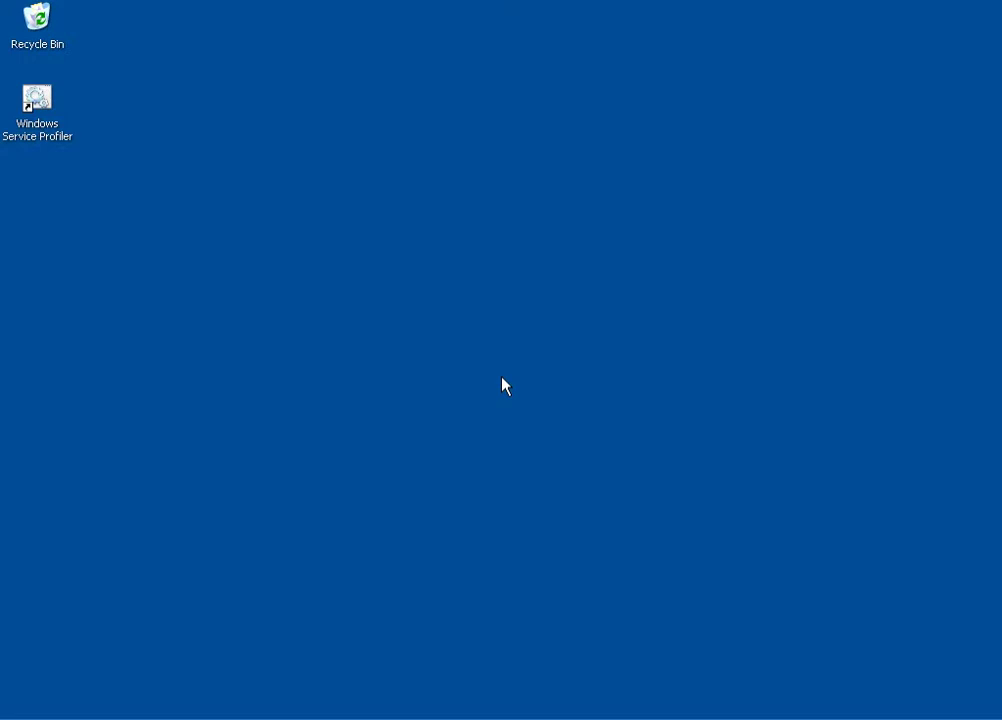
Run services.msc to open the Windows Services console and maximize its window.
key("super")
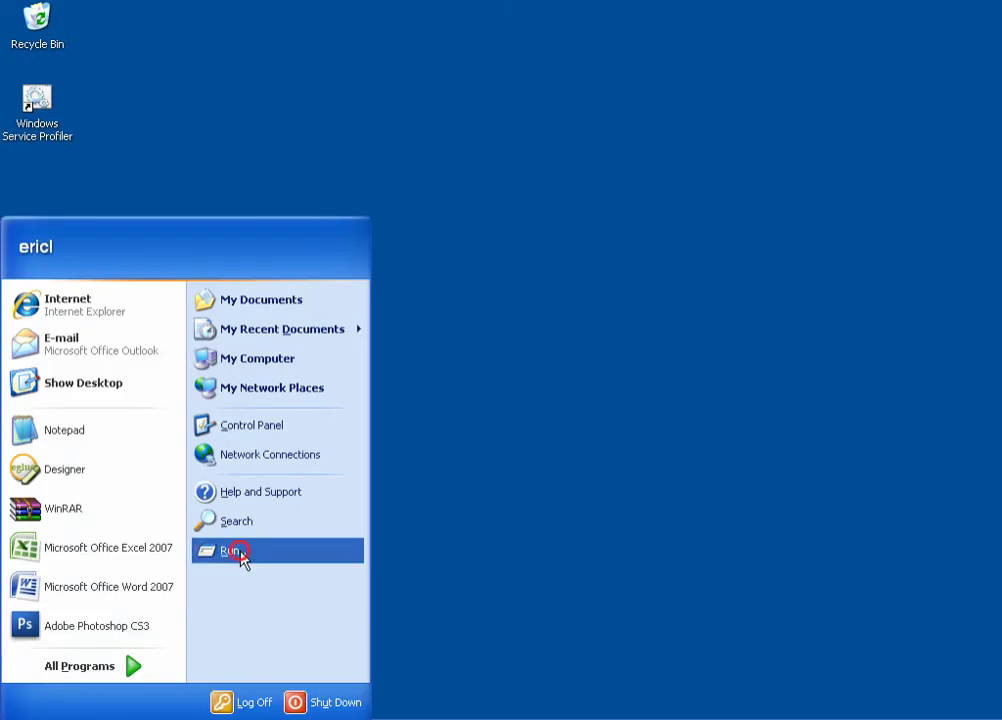
left_click(240, 556)
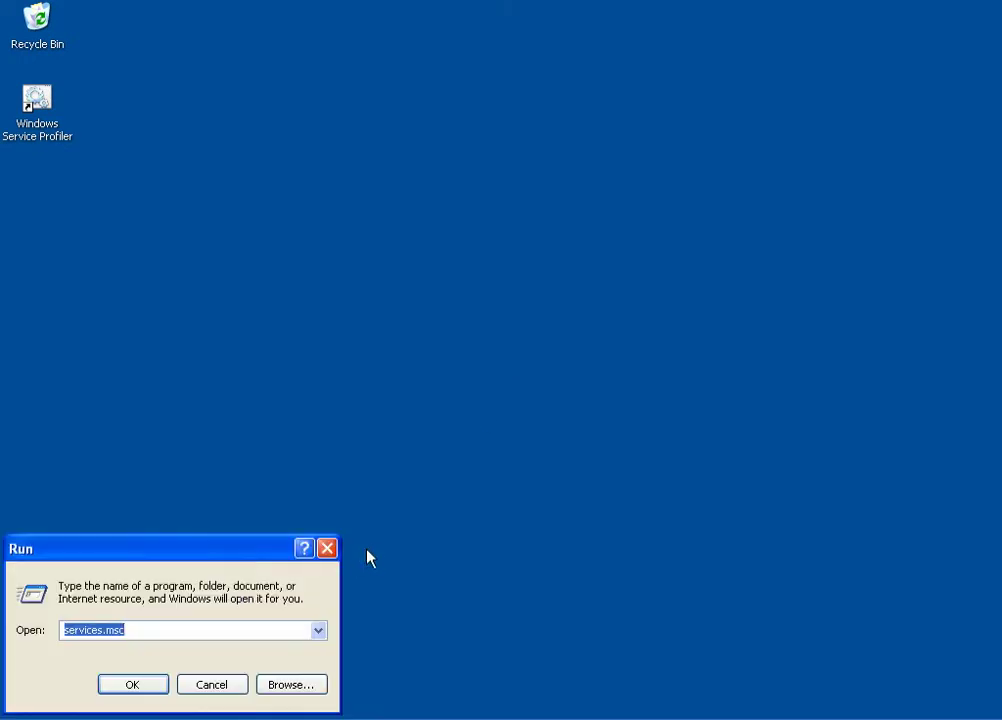
key("Return")
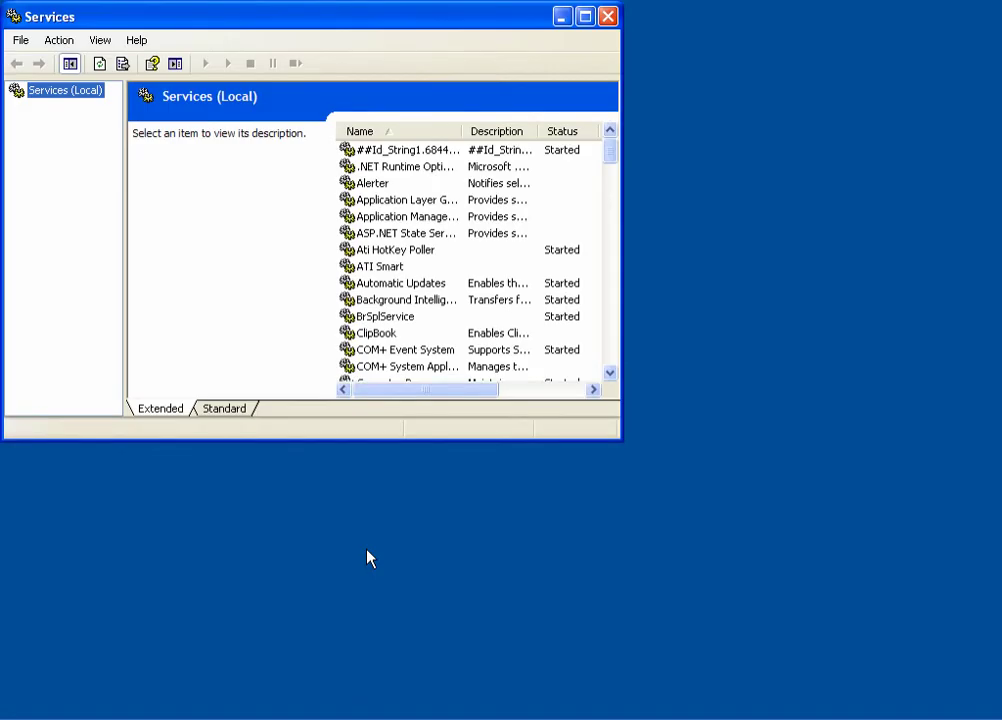
left_click(584, 18)
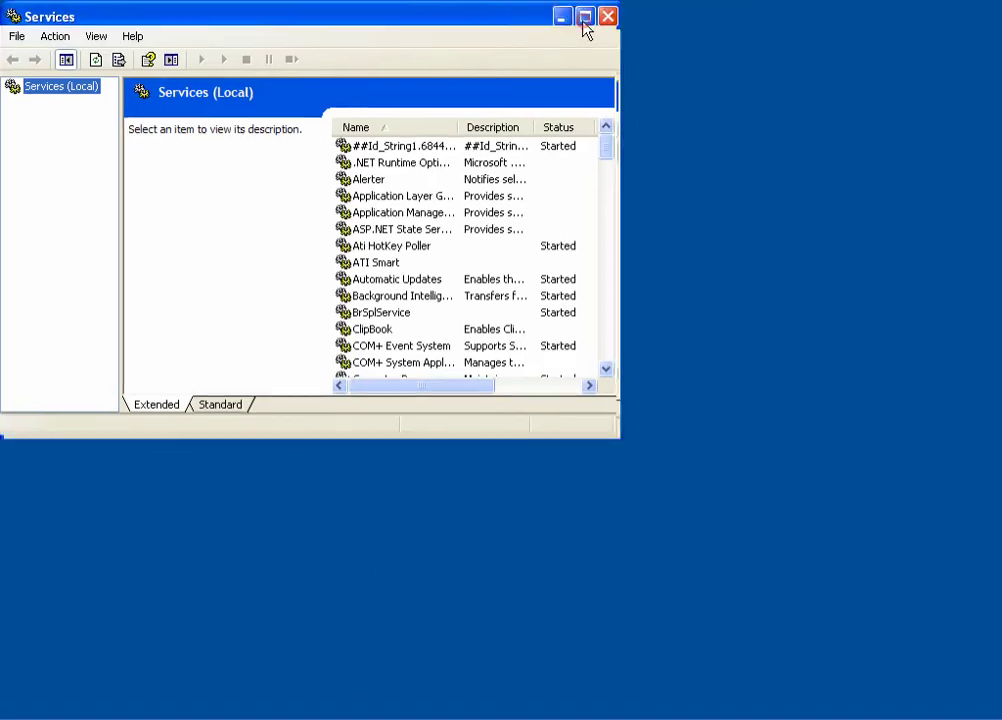
Set the Application Layer Gateway Service's startup type to Disabled in its properties and apply the change.
right_click(386, 179)
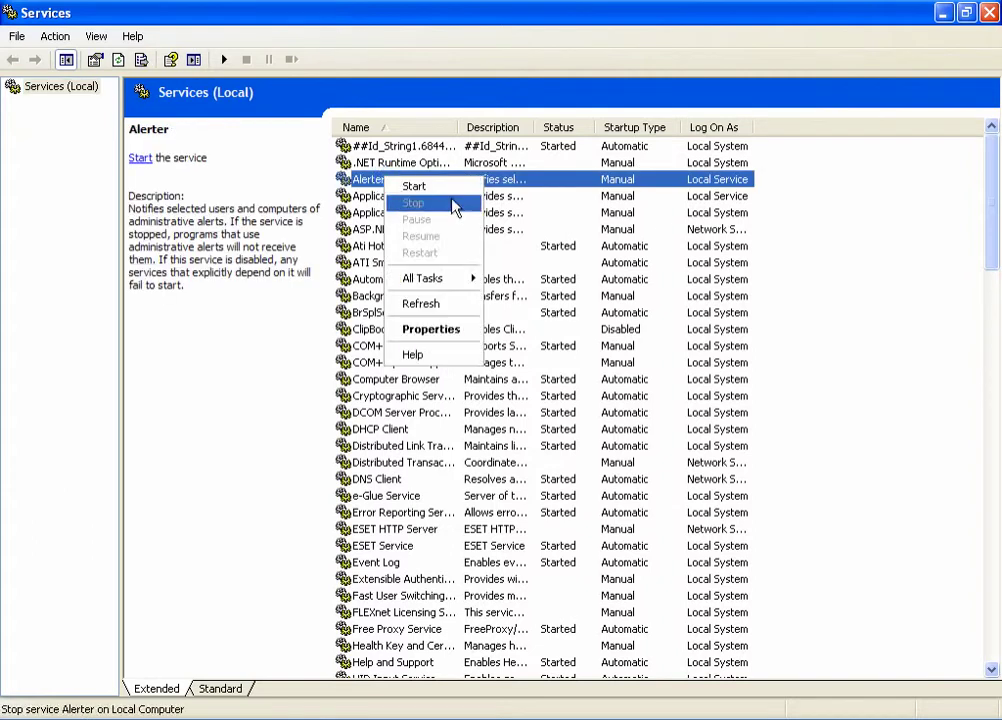
left_click(537, 196)
right_click(457, 197)
left_click(510, 356)
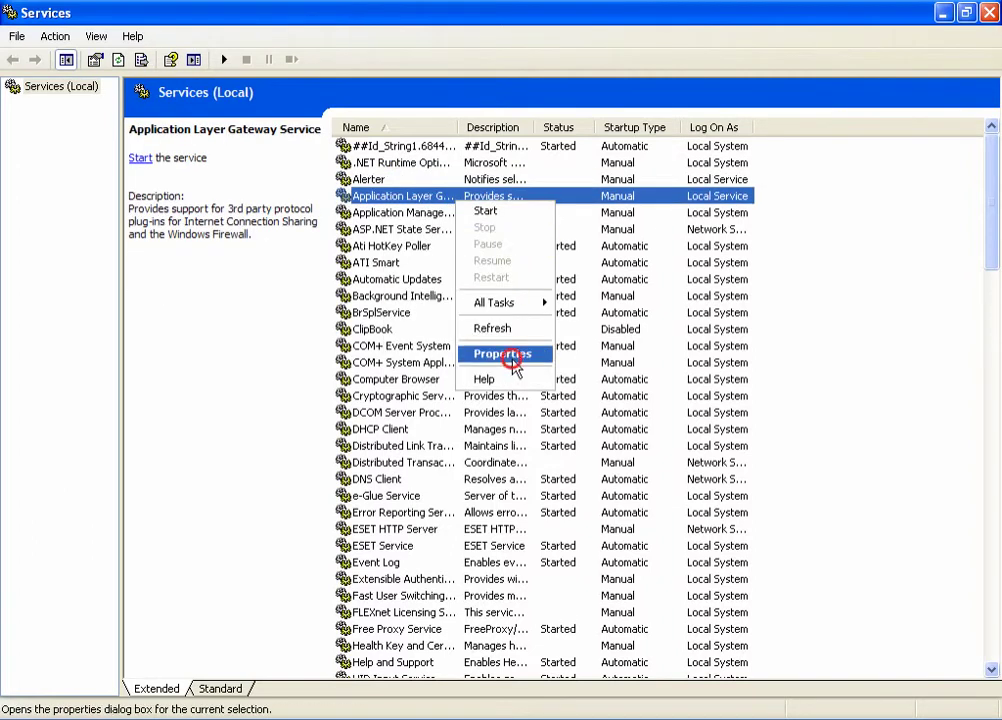
left_click(494, 362)
left_click(472, 404)
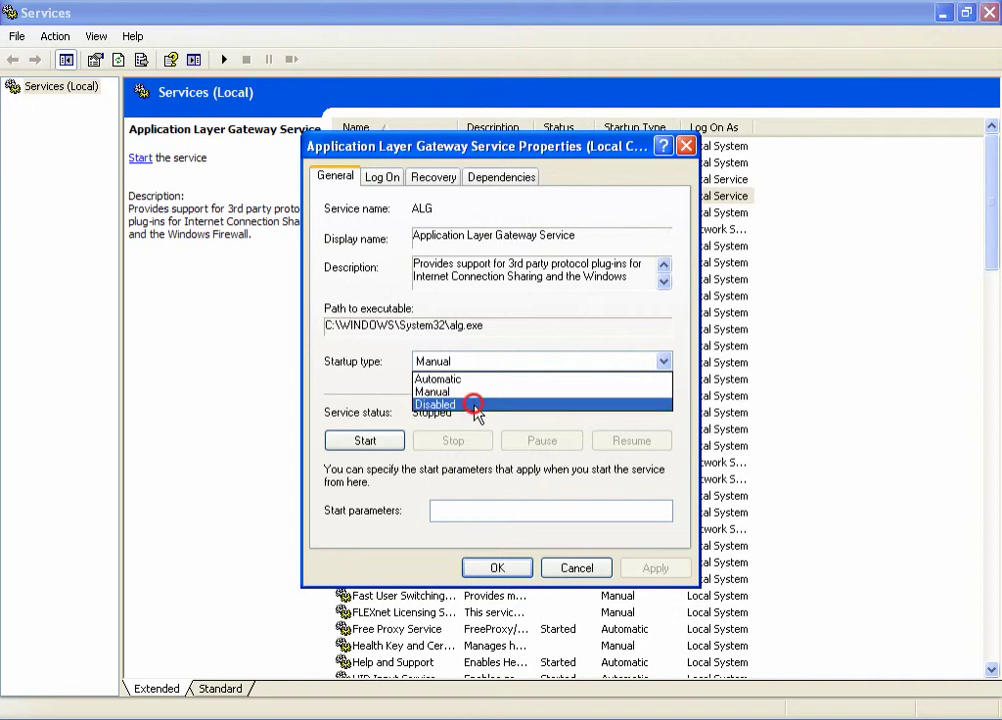
left_click(652, 567)
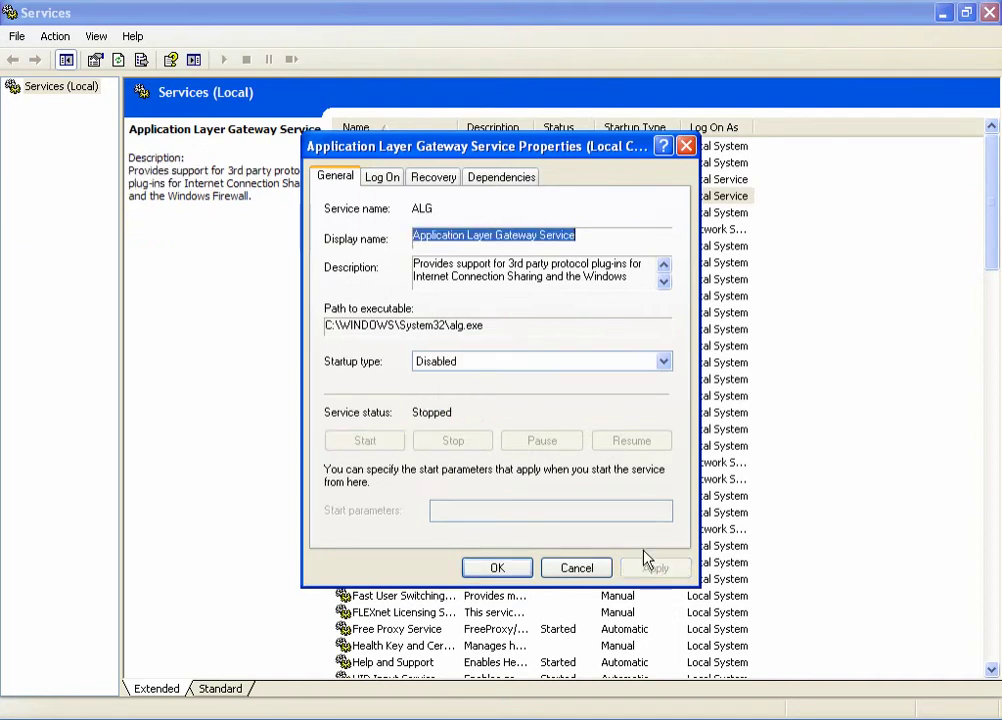
left_click(494, 567)
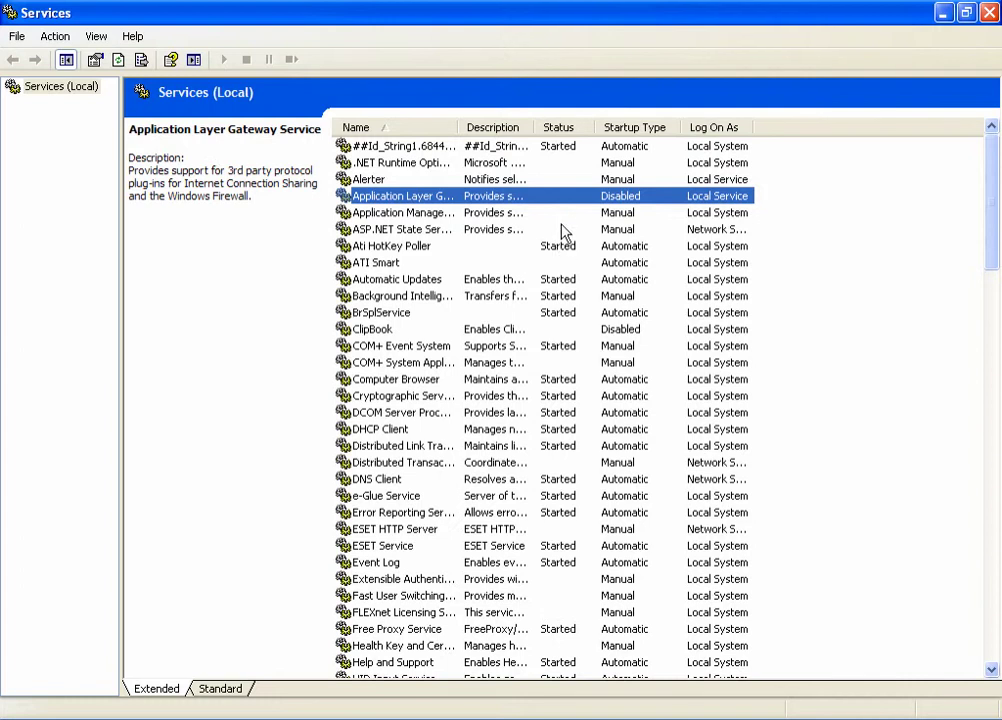
Set the Application Layer Gateway Service's startup type back to Manual in its properties.
right_click(559, 198)
left_click(622, 350)
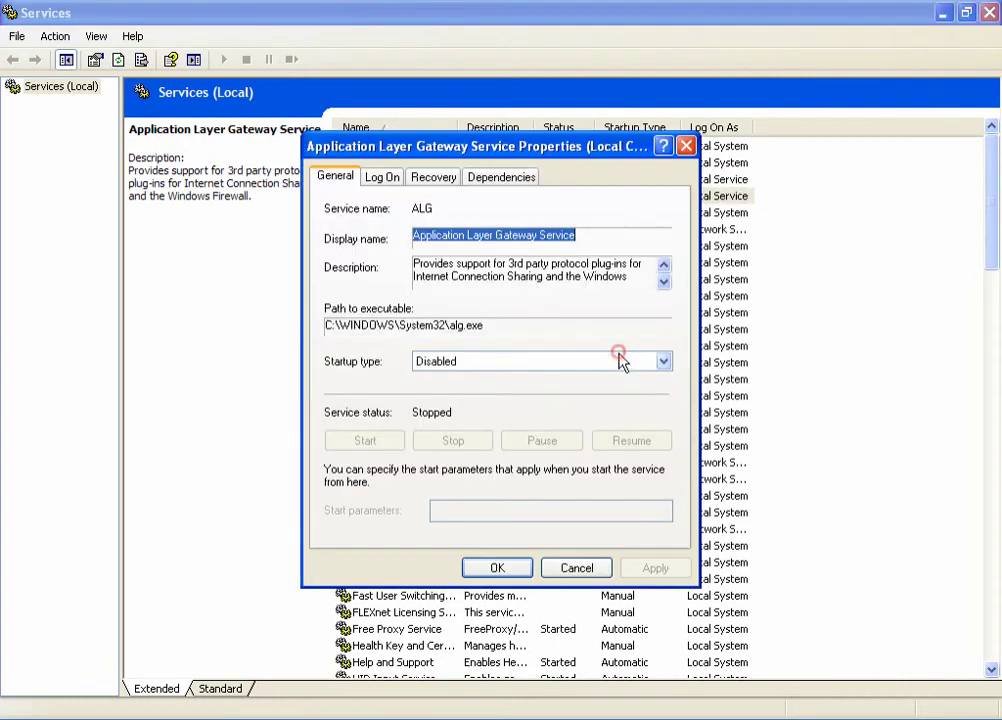
left_click(539, 360)
left_click(520, 390)
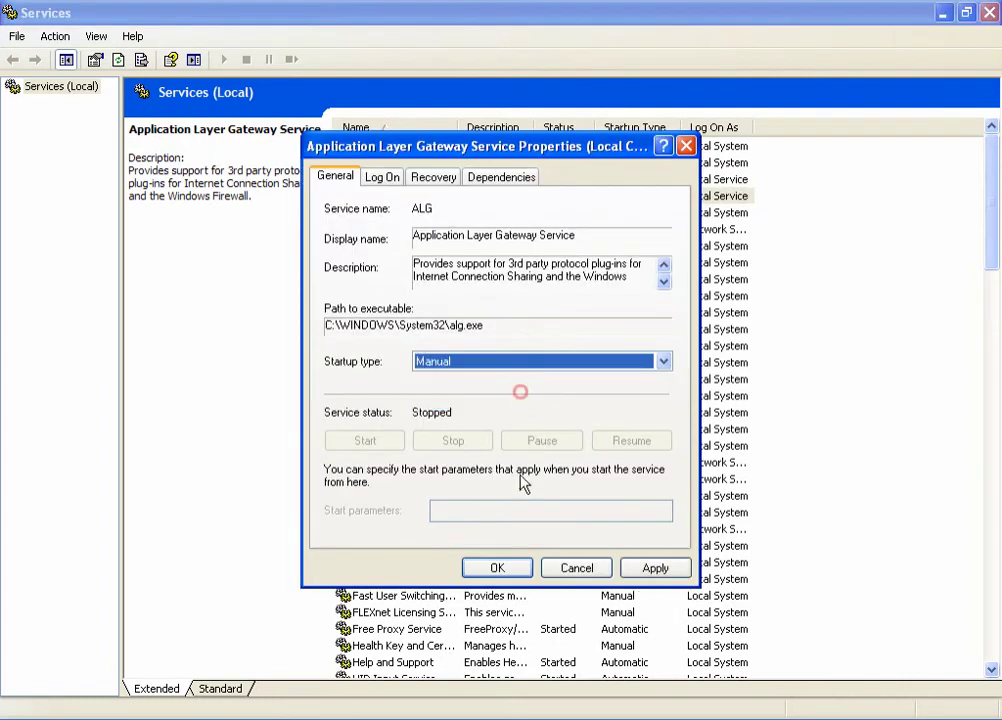
left_click(498, 566)
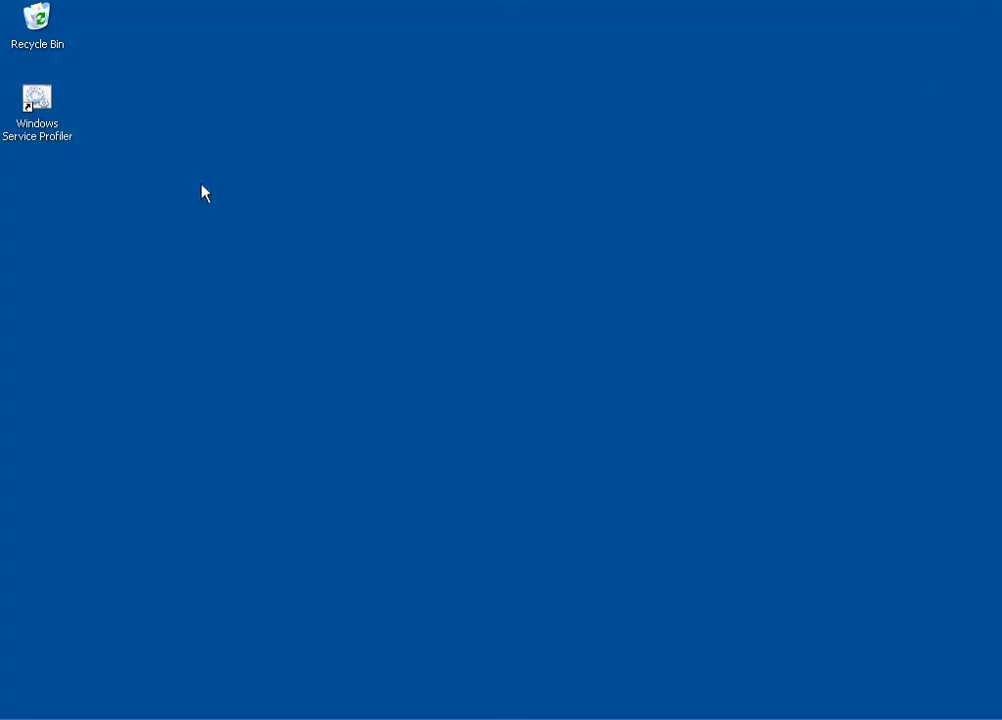
Launch Windows Service Profiler from the desktop and create the recommended system backup.
left_click(69, 134)
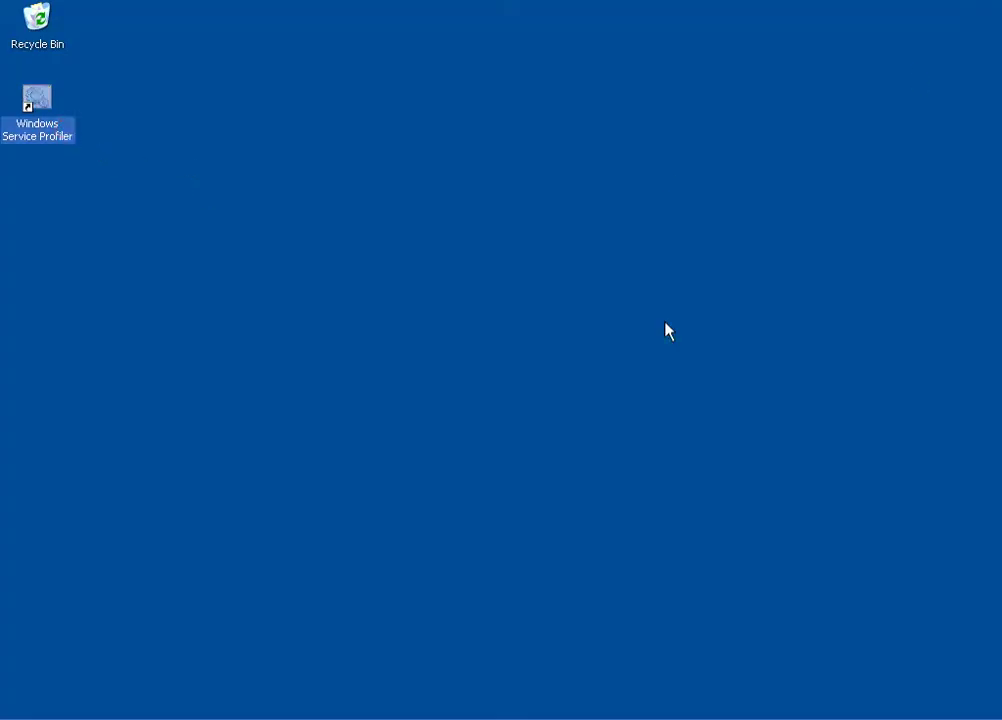
key("Return")
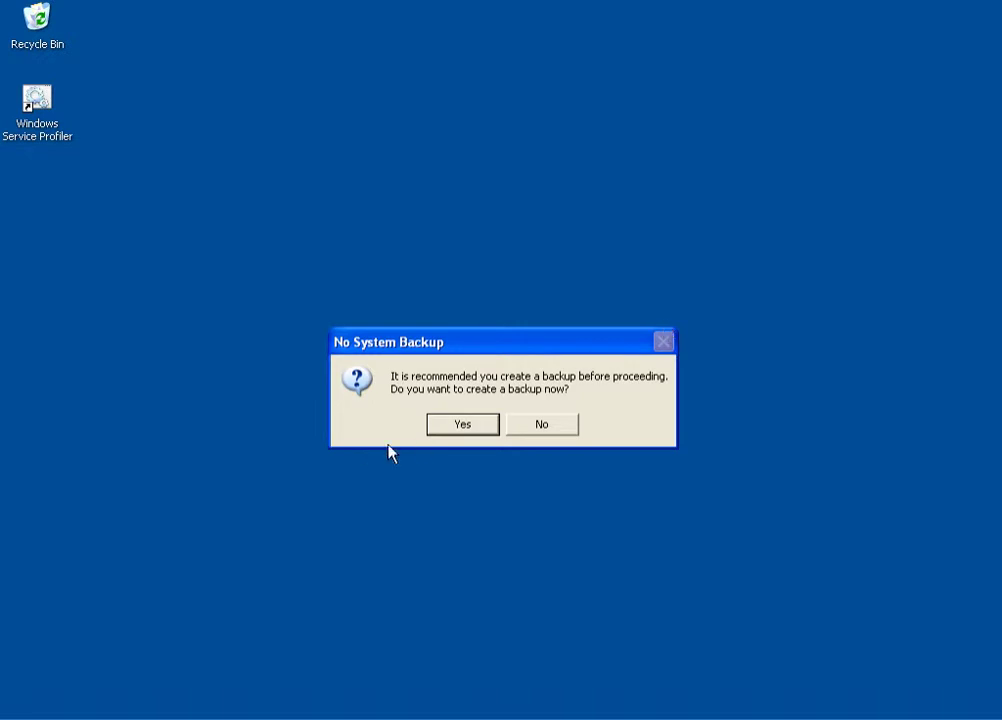
left_click(462, 424)
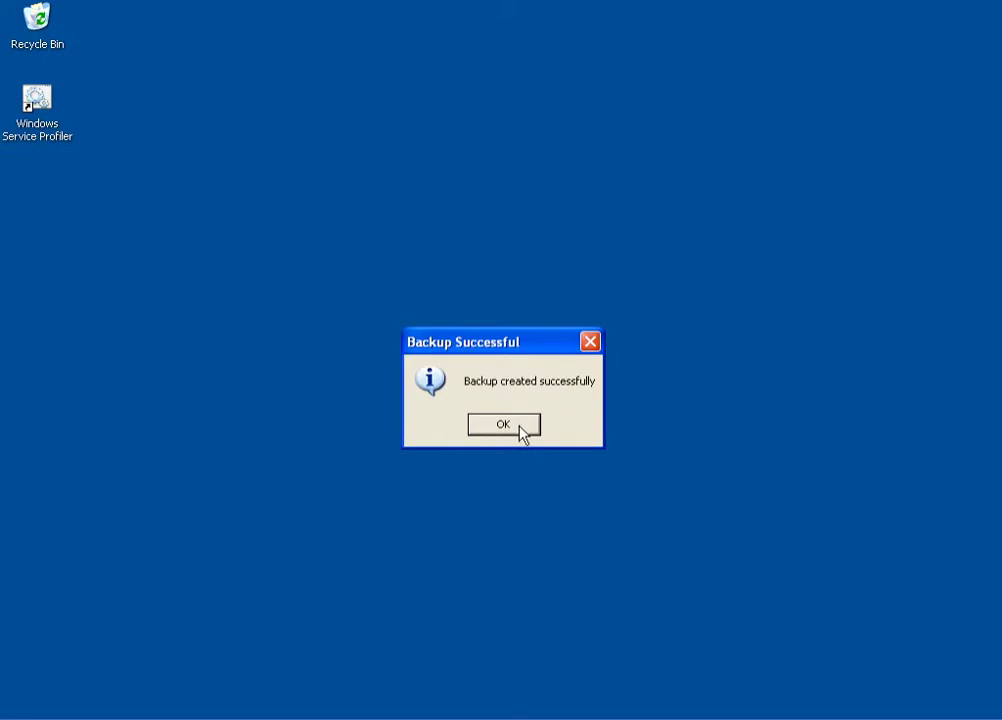
left_click(519, 426)
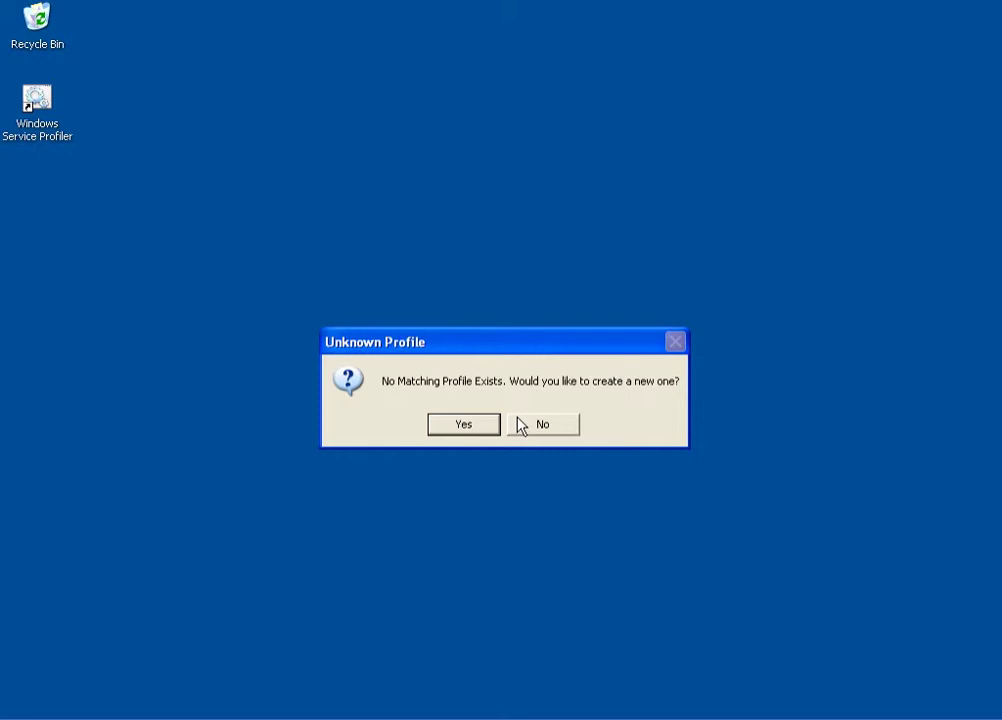
Create a new service profile named MyProfile.
left_click(470, 427)
type("M")
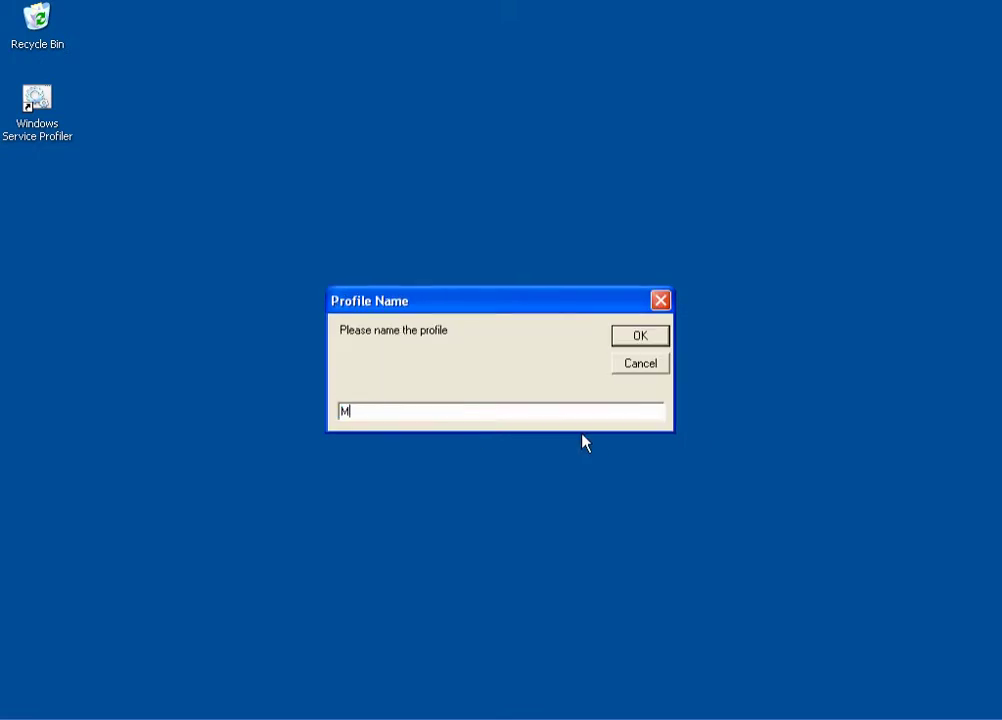
type("yp")
key("BackSpace")
type("Profile")
key("Return")
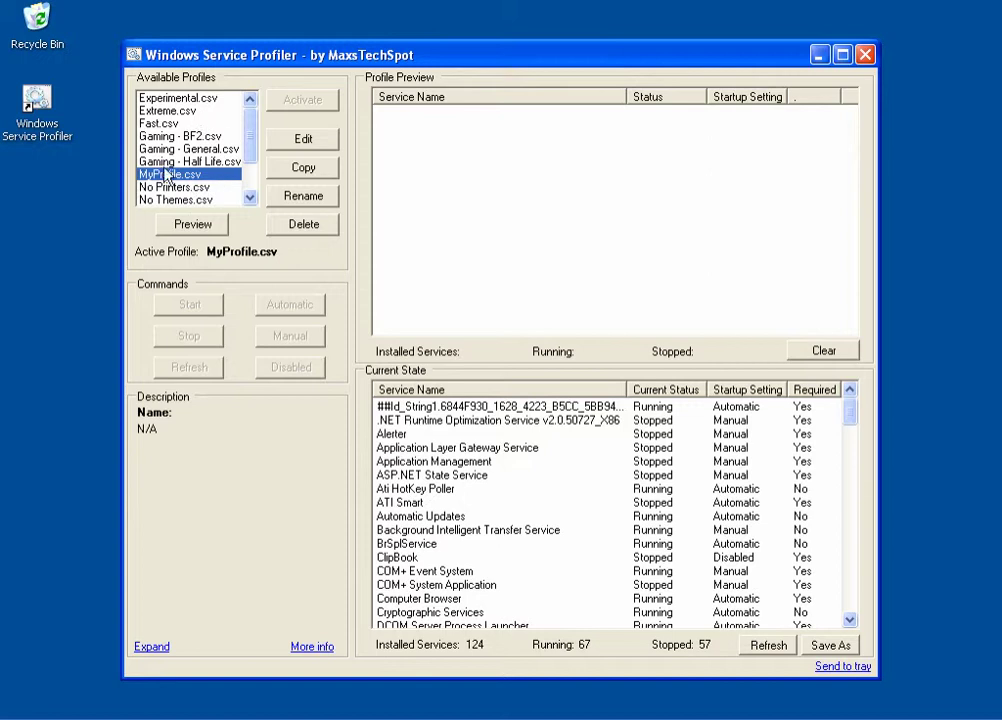
Preview the services stored in MyProfile.csv, and clear the preview.
mouse_move(250, 117)
left_mouse_down()
mouse_move(253, 150)
mouse_move(250, 111)
left_mouse_up()
left_click(196, 225)
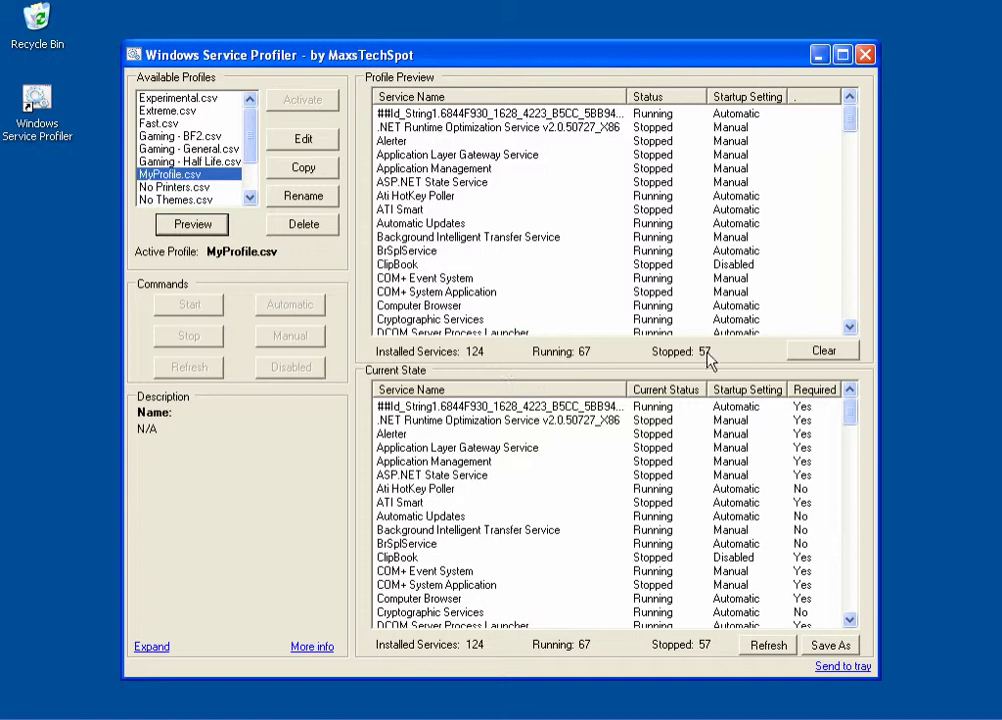
left_click(821, 349)
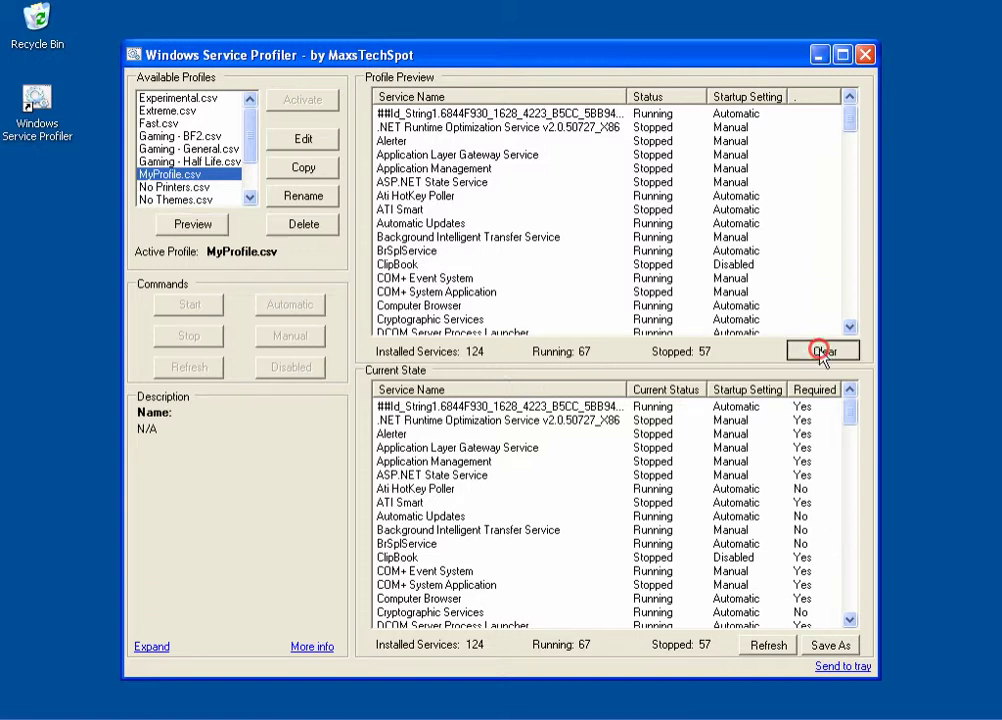
Preview the services stored in Gaming - BF2.csv, and clear the preview.
left_click(160, 135)
left_click(195, 224)
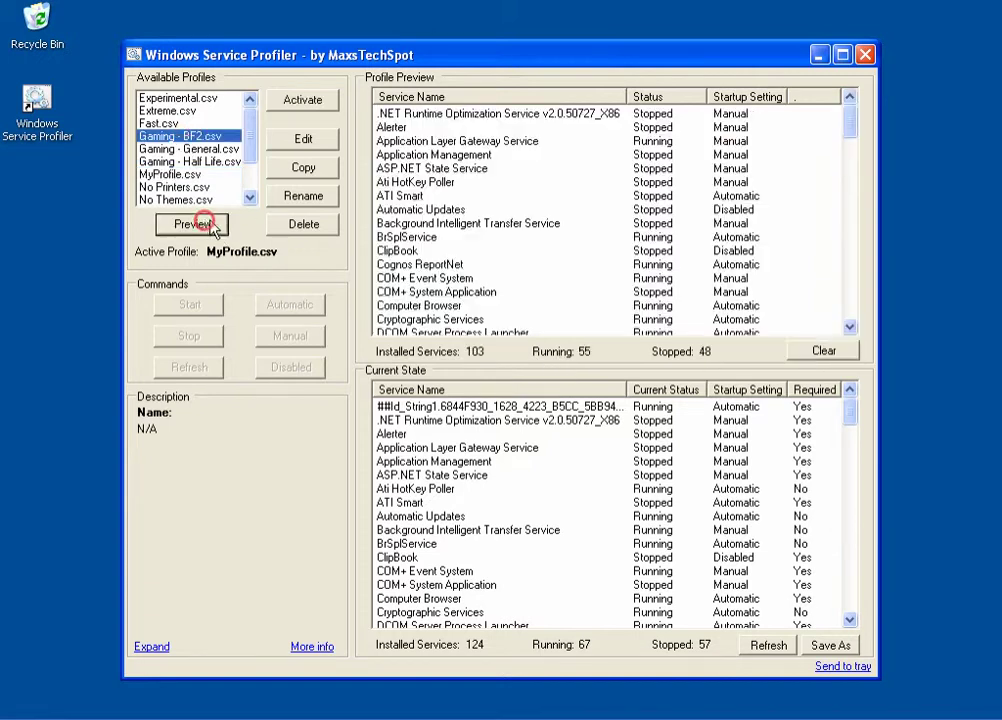
left_click(839, 350)
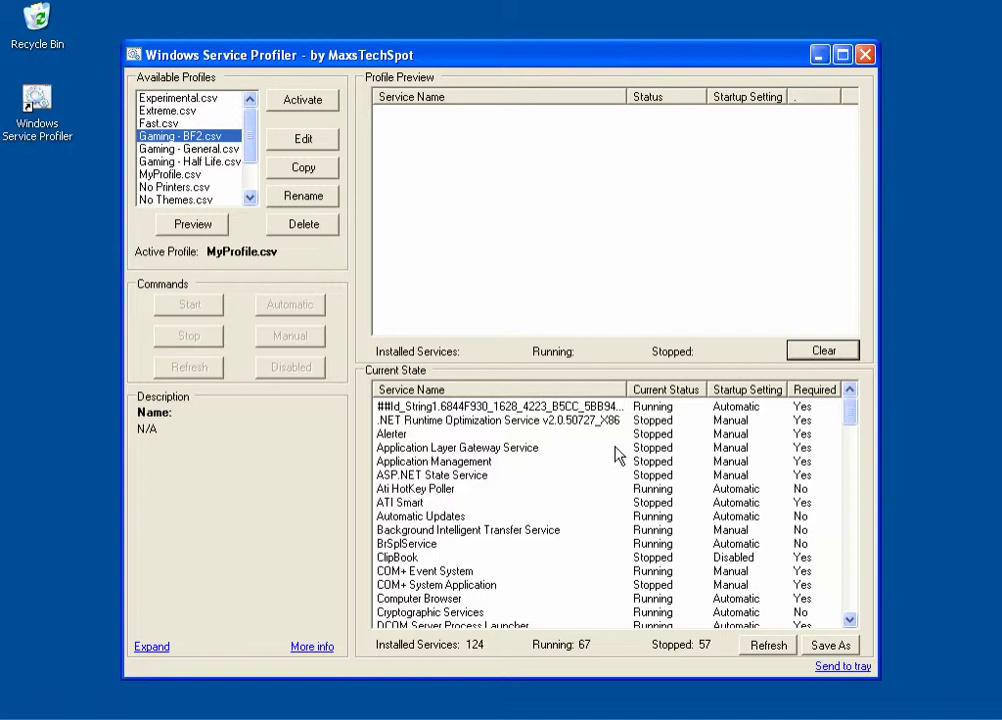
Set the Application Layer Gateway Service's startup setting to Automatic and return it to Manual.
left_click(549, 447)
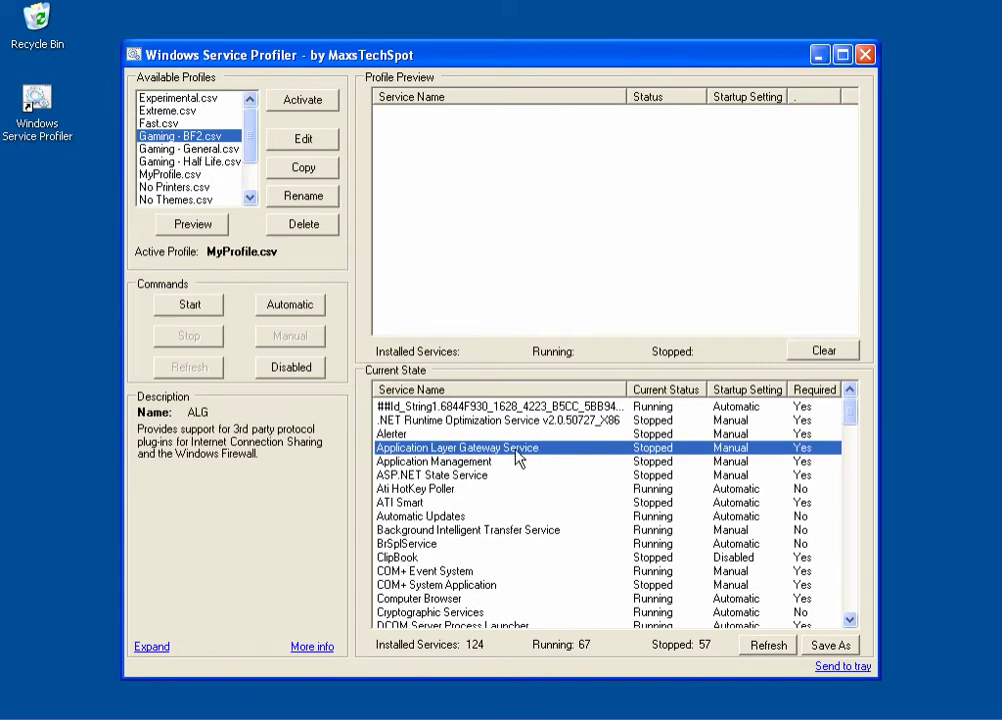
left_click(291, 311)
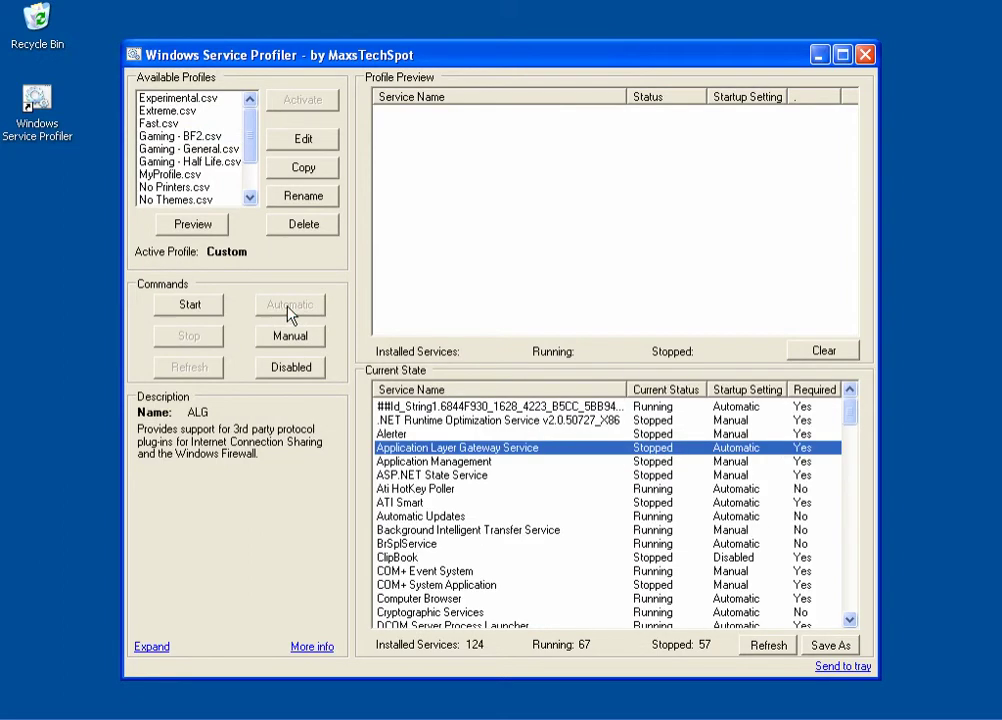
right_click(739, 451)
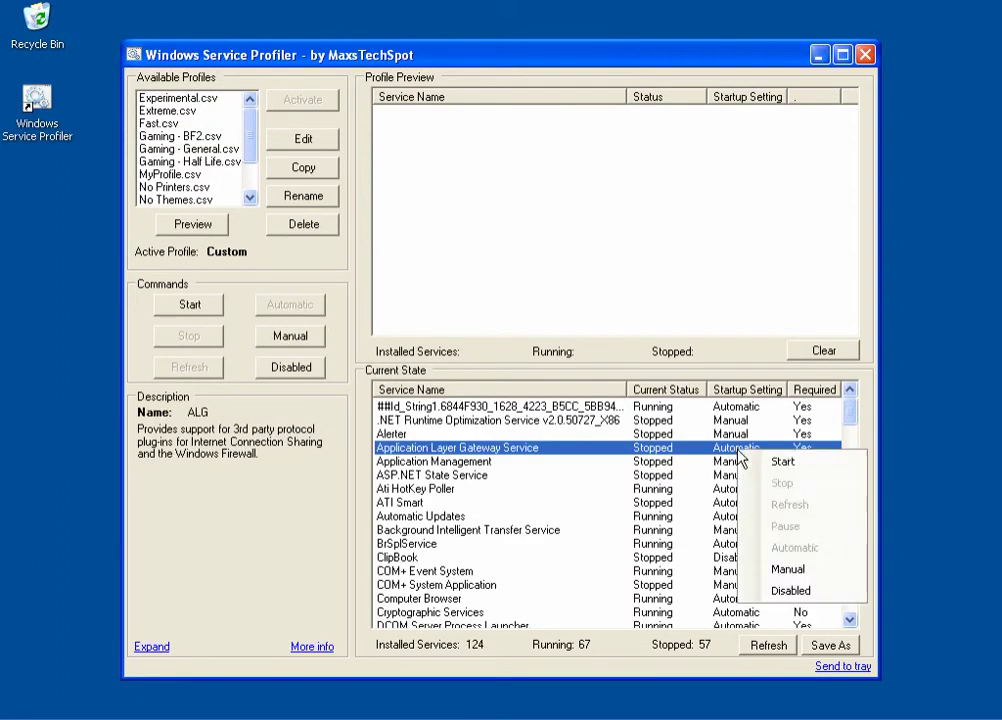
left_click(787, 568)
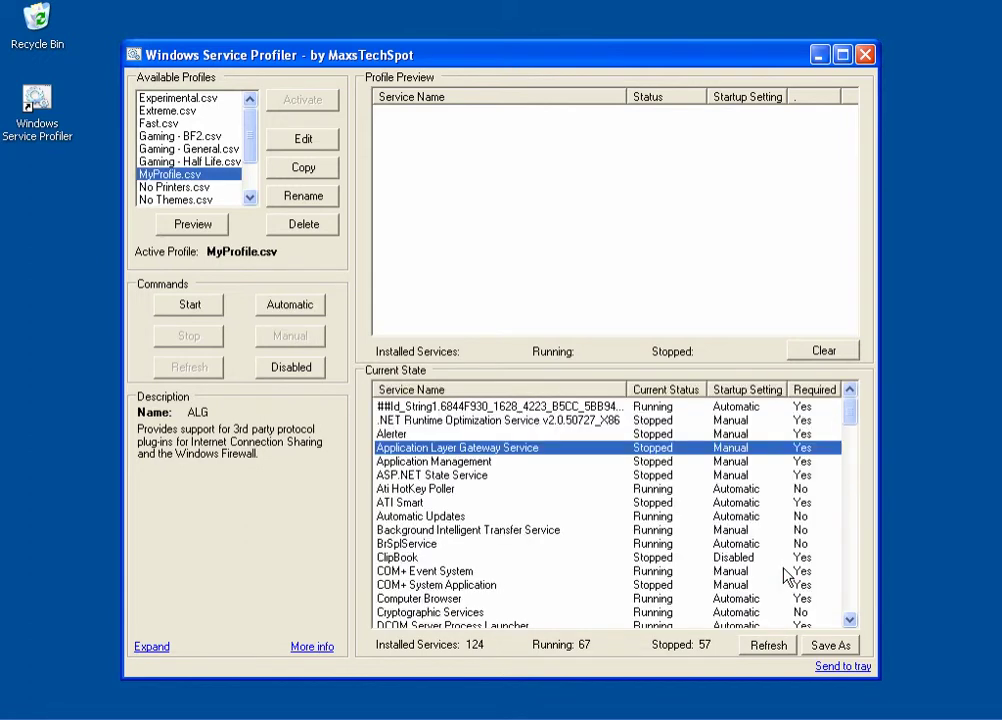
Start the Application Layer Gateway Service and stop it again.
right_click(688, 450)
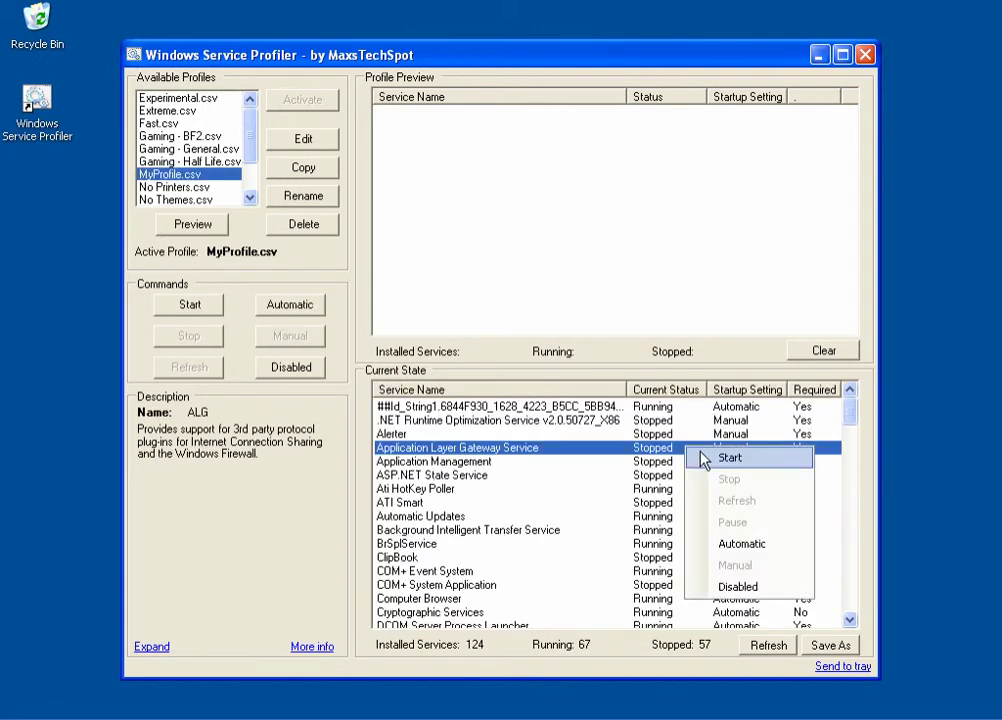
left_click(729, 458)
right_click(690, 452)
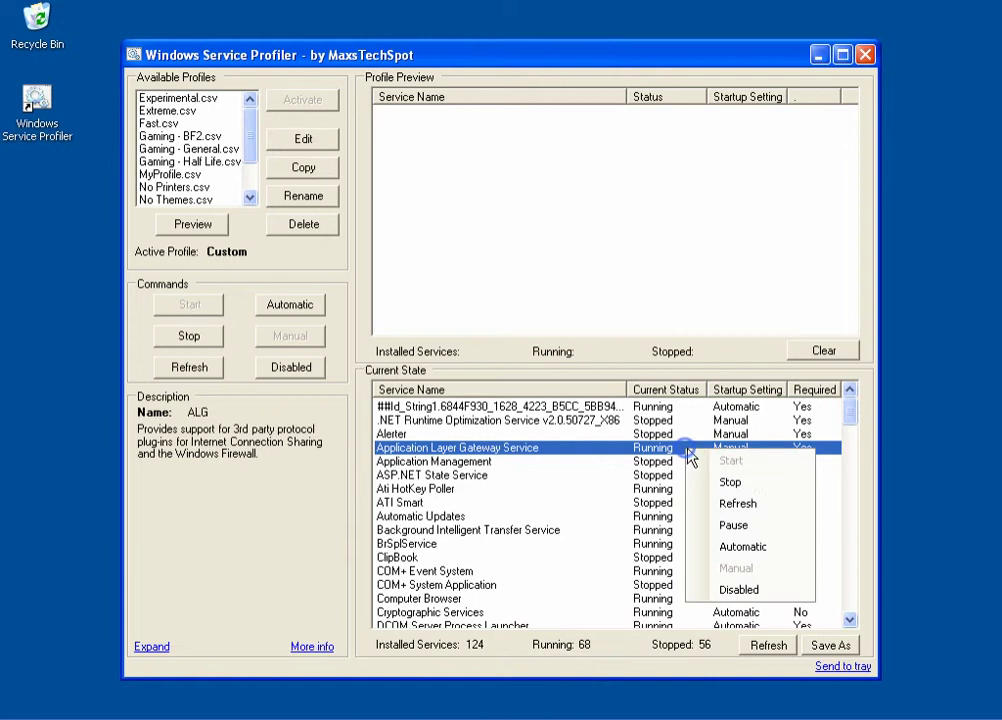
left_click(716, 479)
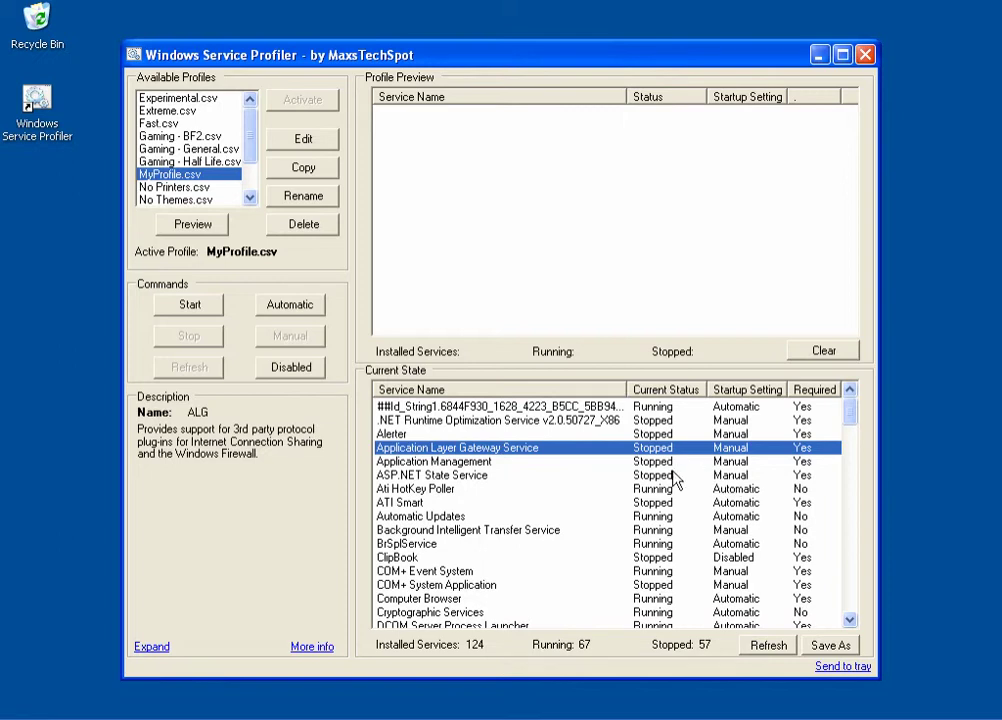
Start Application Layer Gateway Service, Application Management and ASP.NET State Service together, and stop all three again.
left_click(673, 475, "shift")
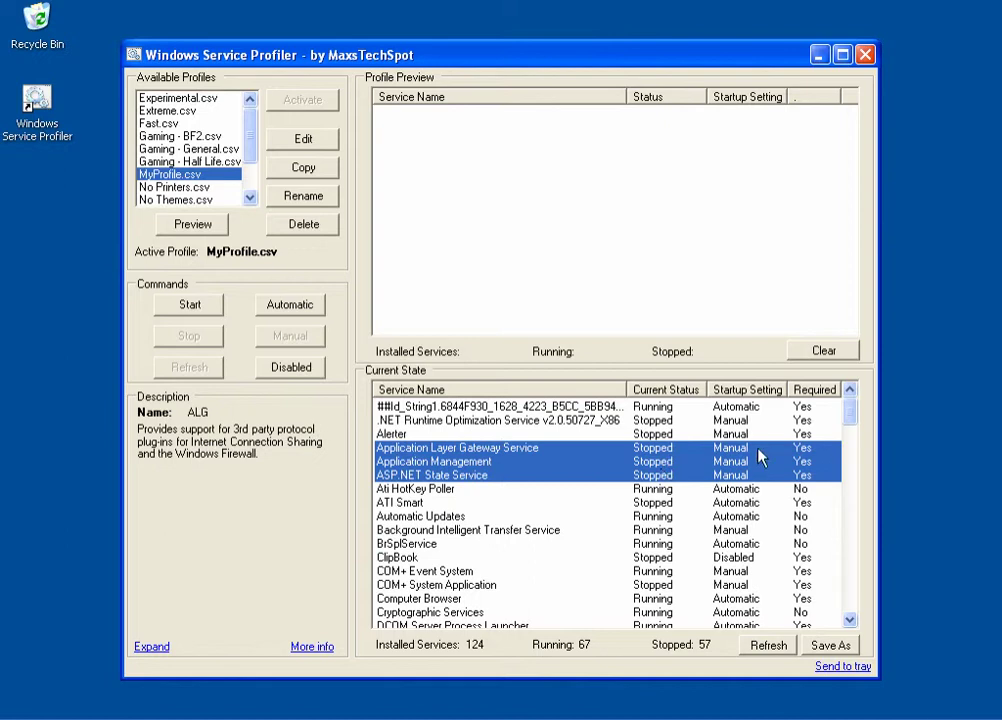
right_click(728, 453)
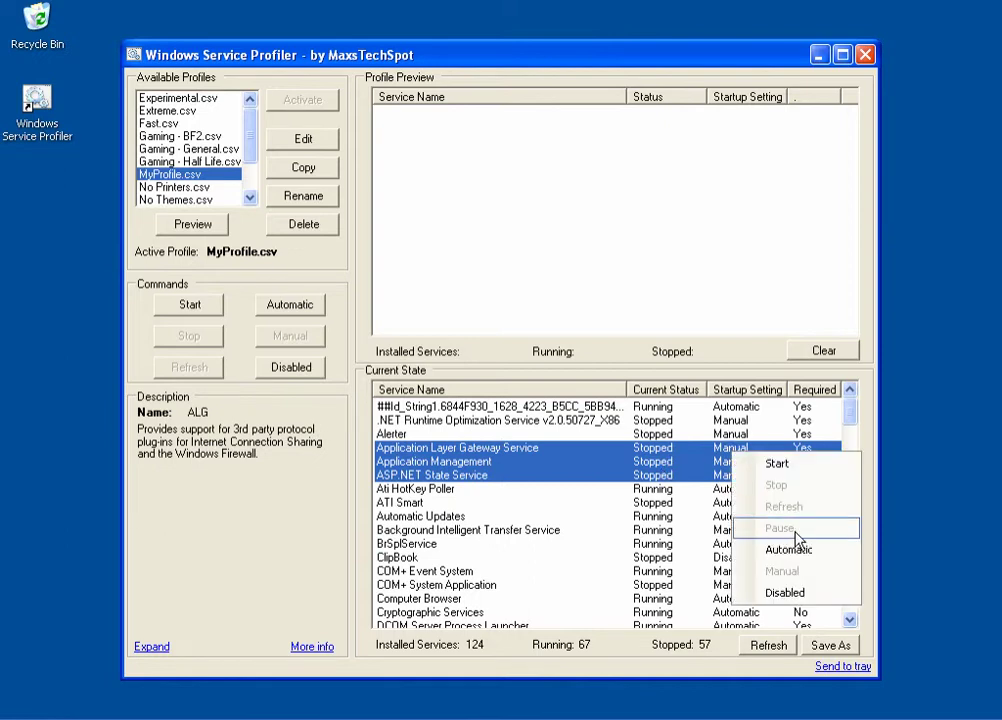
left_click(786, 463)
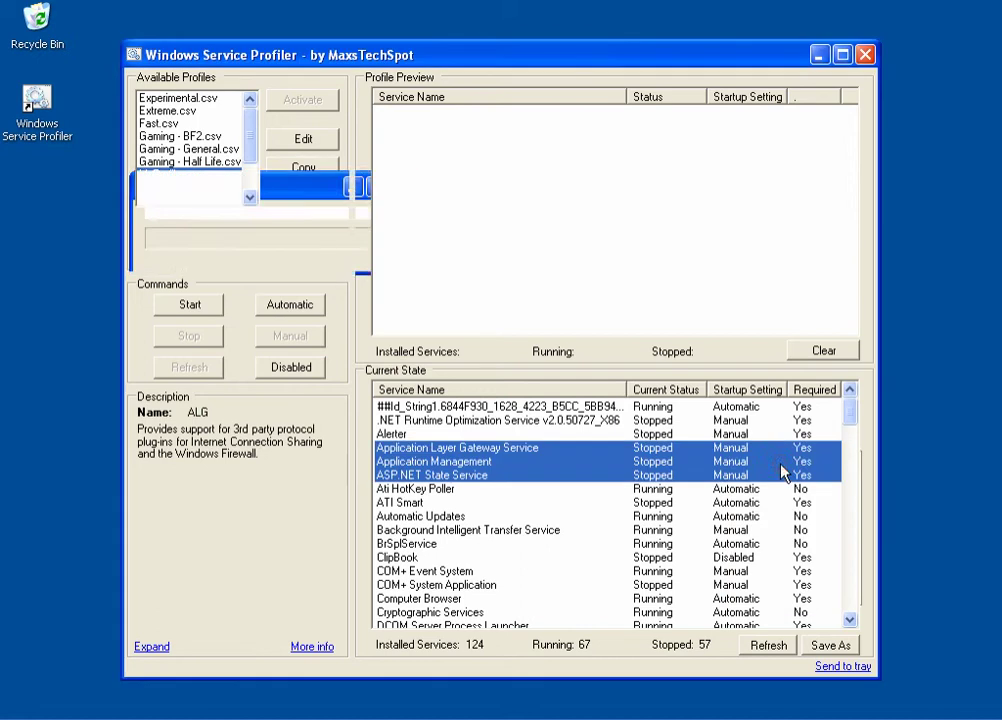
left_click(675, 475, "shift")
right_click(676, 476)
left_click(735, 506)
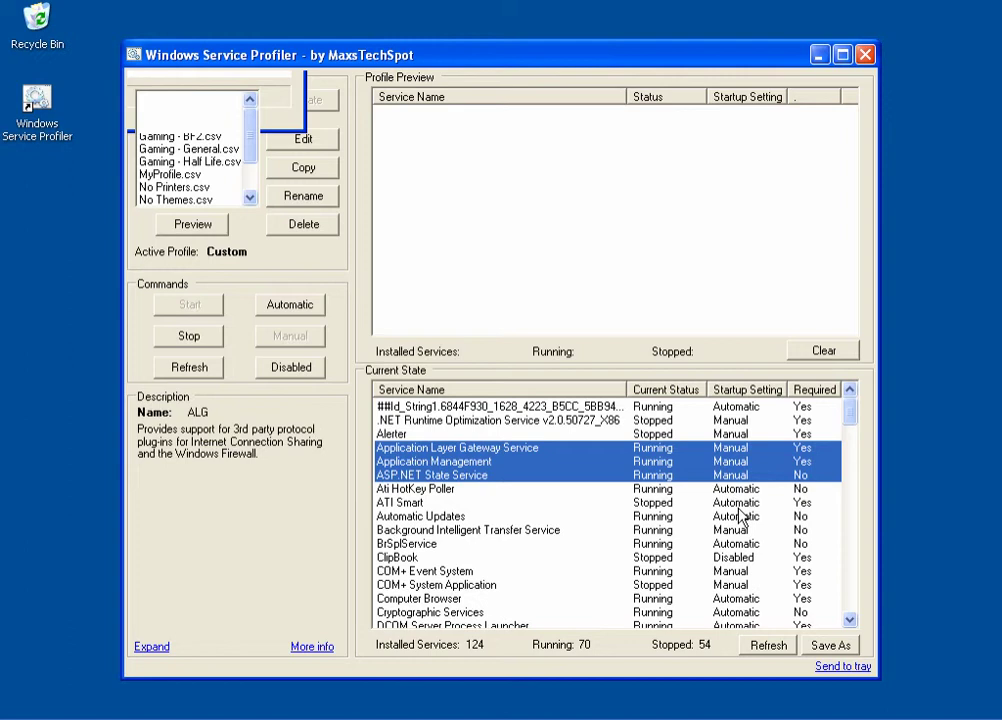
Set the startup setting of Application Layer Gateway Service, Application Management and ASP.NET State Service to Automatic together.
left_click(725, 476, "shift")
right_click(753, 472)
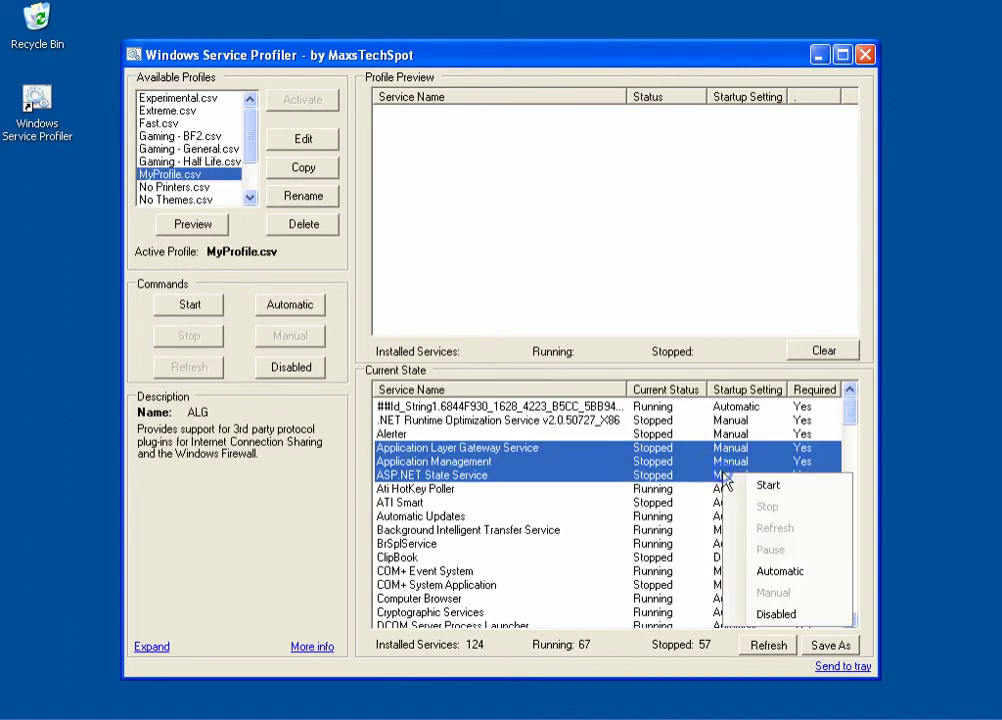
left_click(783, 571)
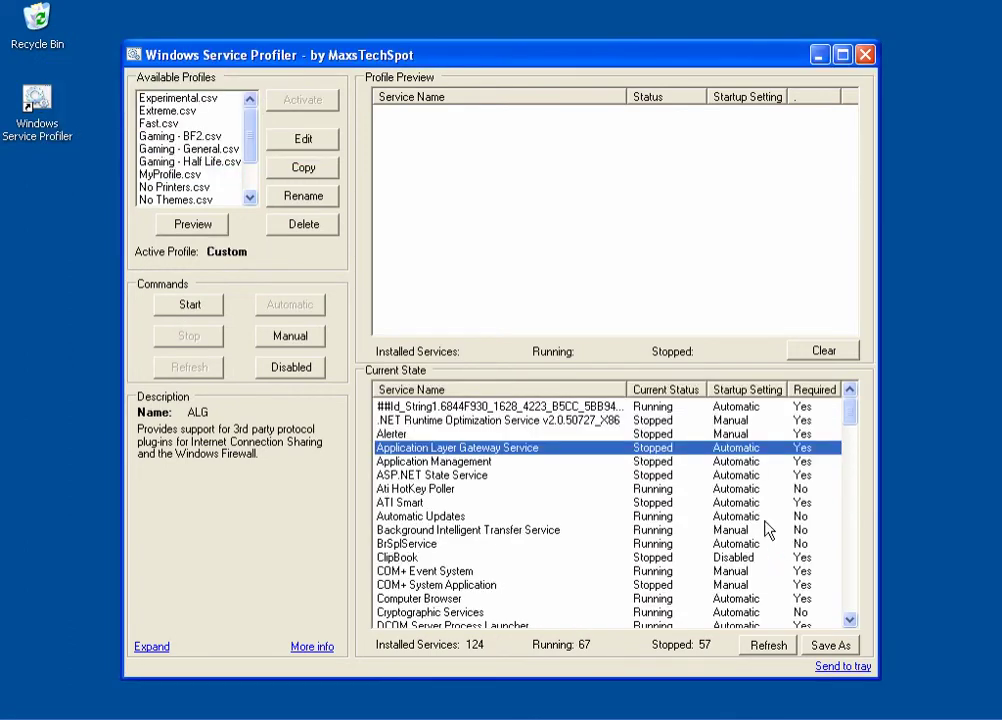
Set the startup setting of Application Layer Gateway Service, Application Management and ASP.NET State Service to Manual together, and return all three to Automatic.
left_click(735, 474, "shift")
right_click(736, 473)
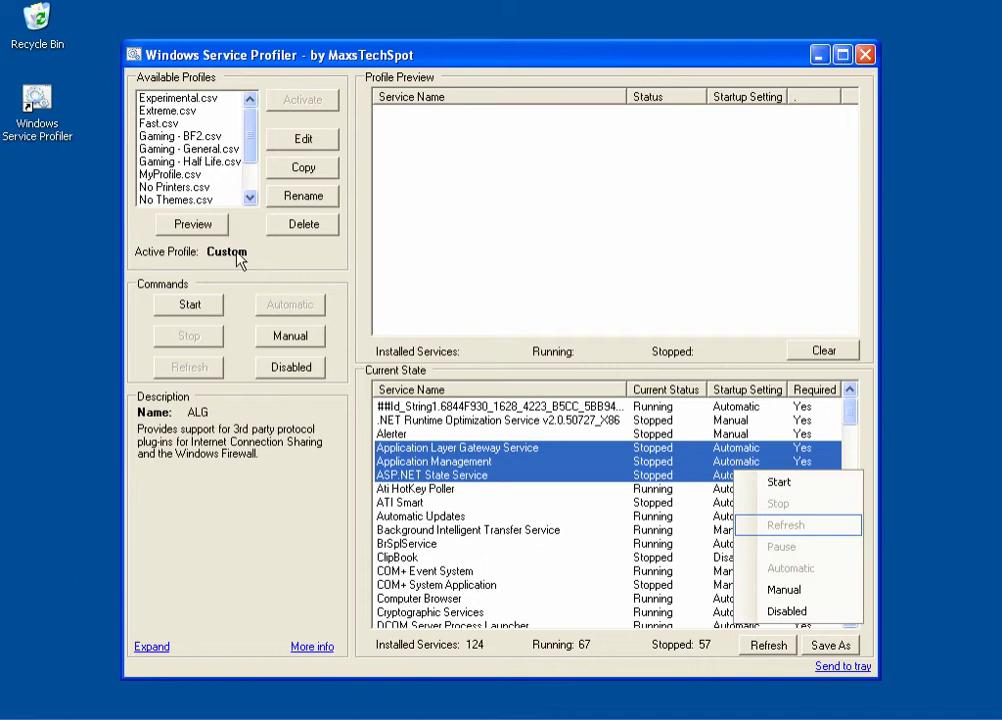
left_click(775, 590)
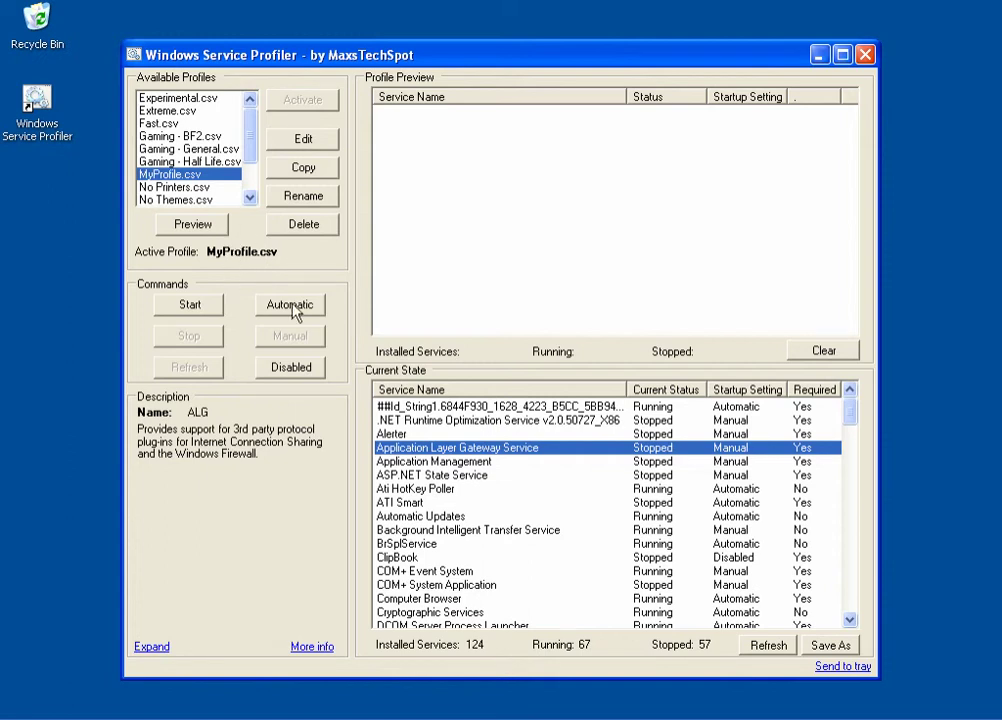
left_click(593, 474, "shift")
right_click(606, 467)
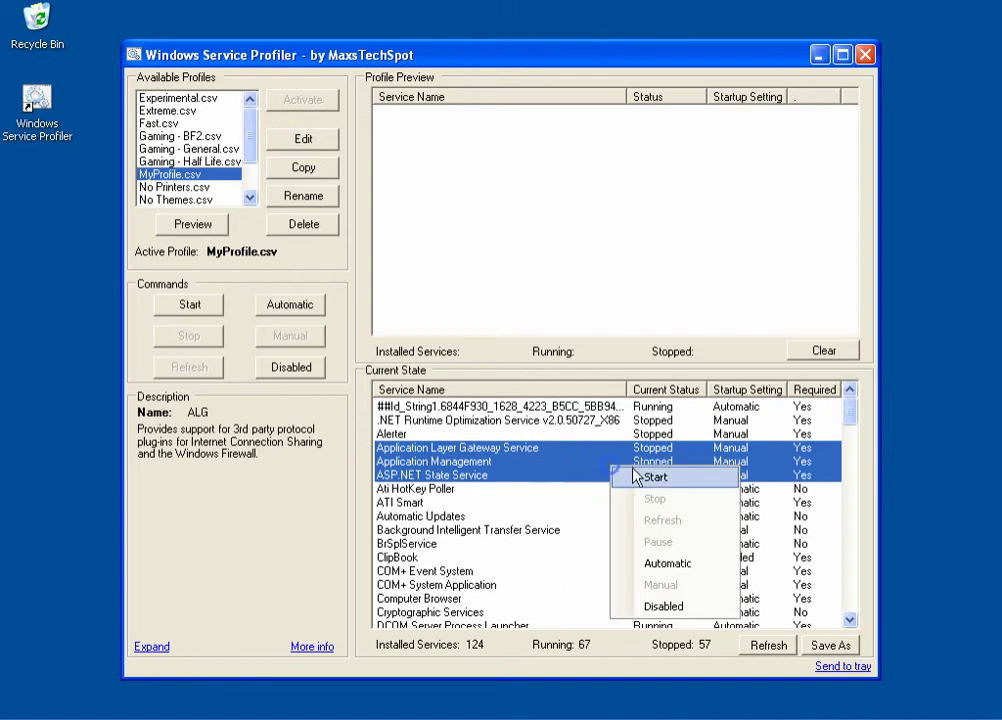
left_click(701, 566)
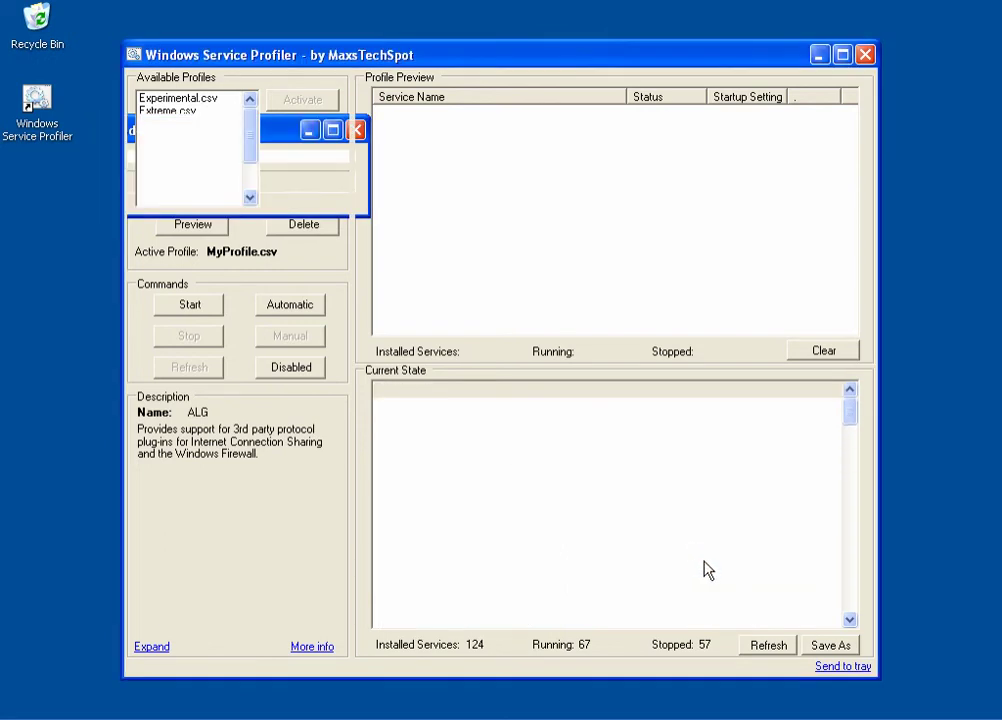
Save the current state of the services as a profile named MyNewProfile and preview that profile.
left_click(830, 645)
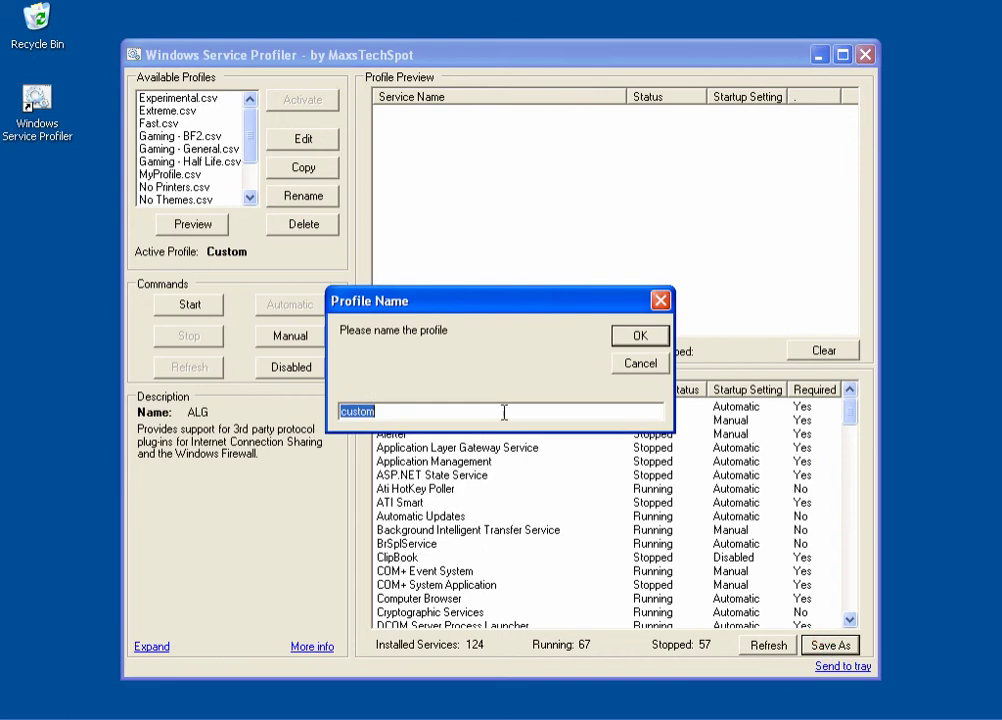
type("MyNewProfile")
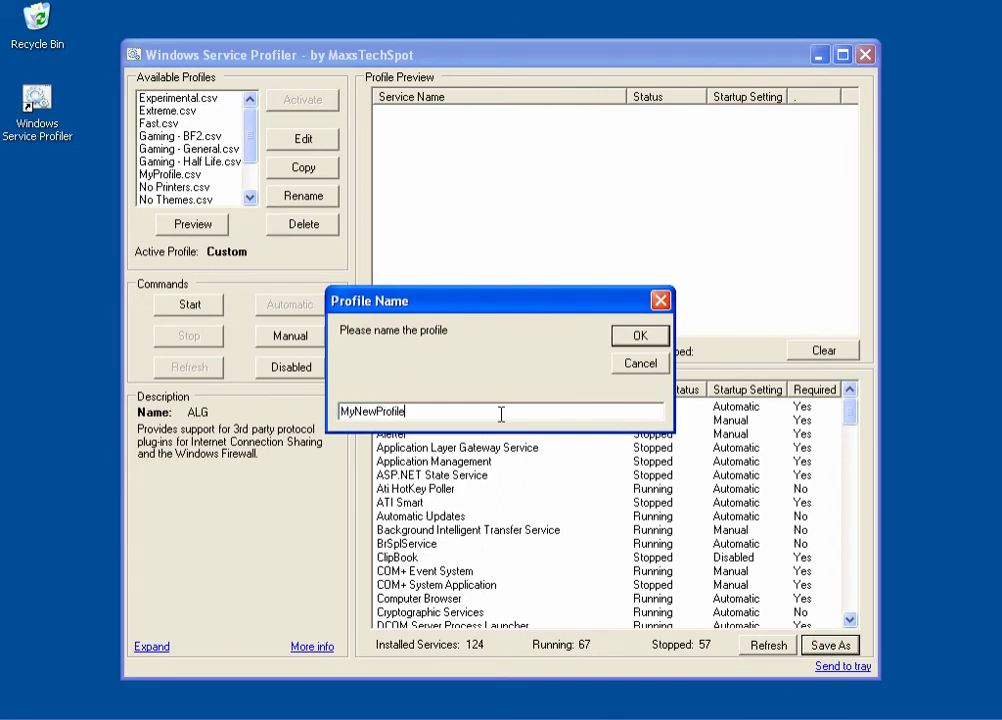
key("Return")
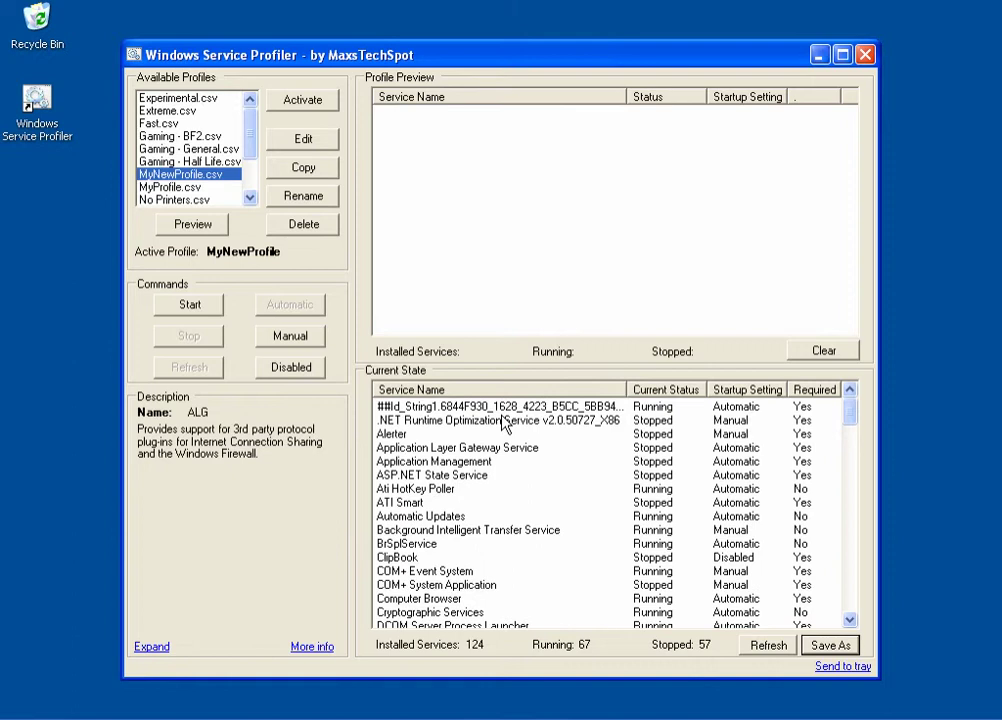
left_click(192, 223)
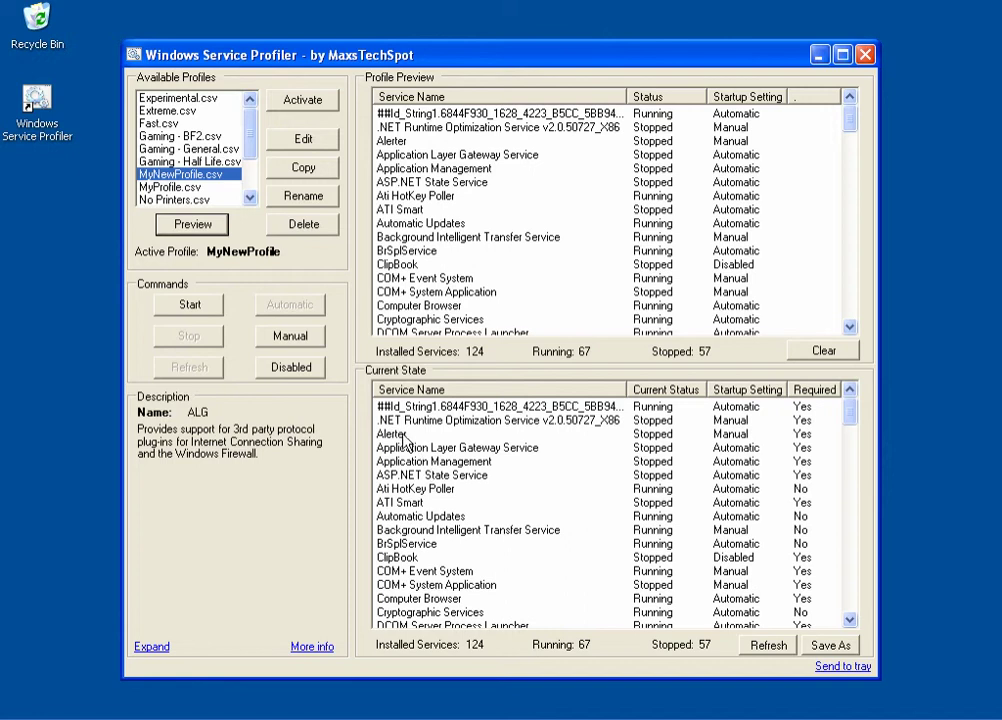
Read the service descriptions from Application Layer Gateway Service through Automatic Updates, and view the expanded description of Automatic Updates.
left_click(433, 448)
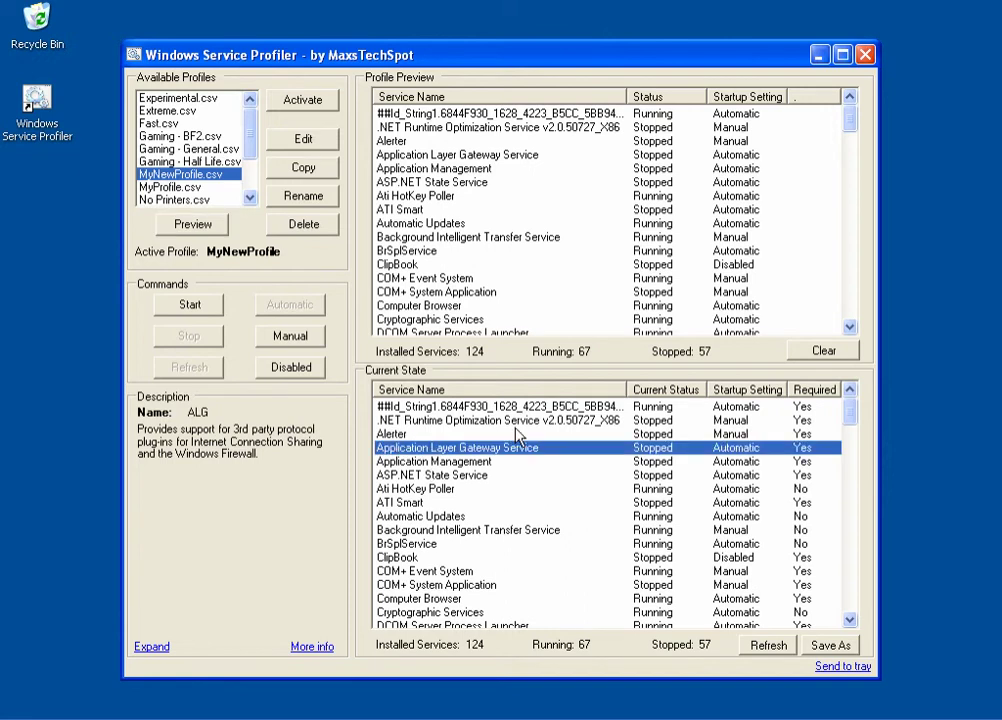
key("Down")
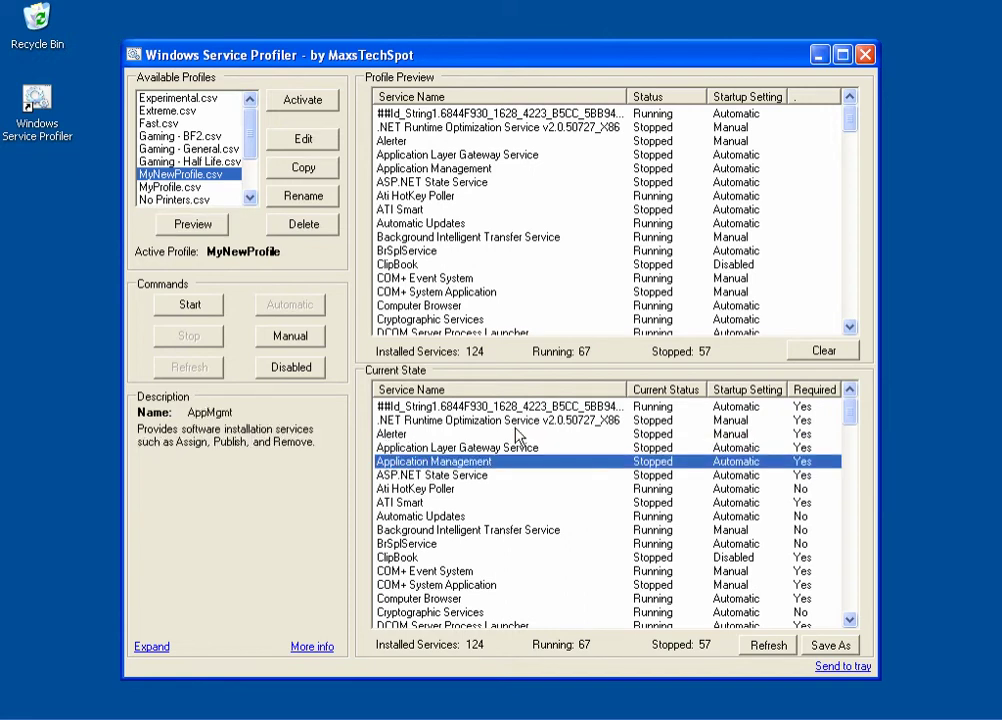
key("Down")
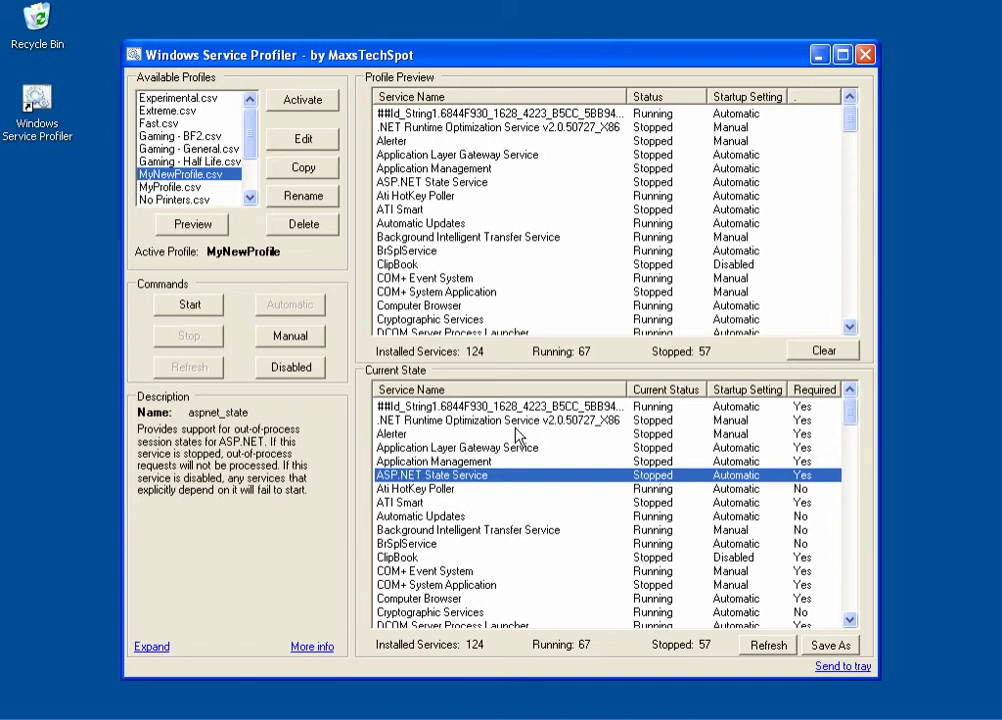
key("Down")
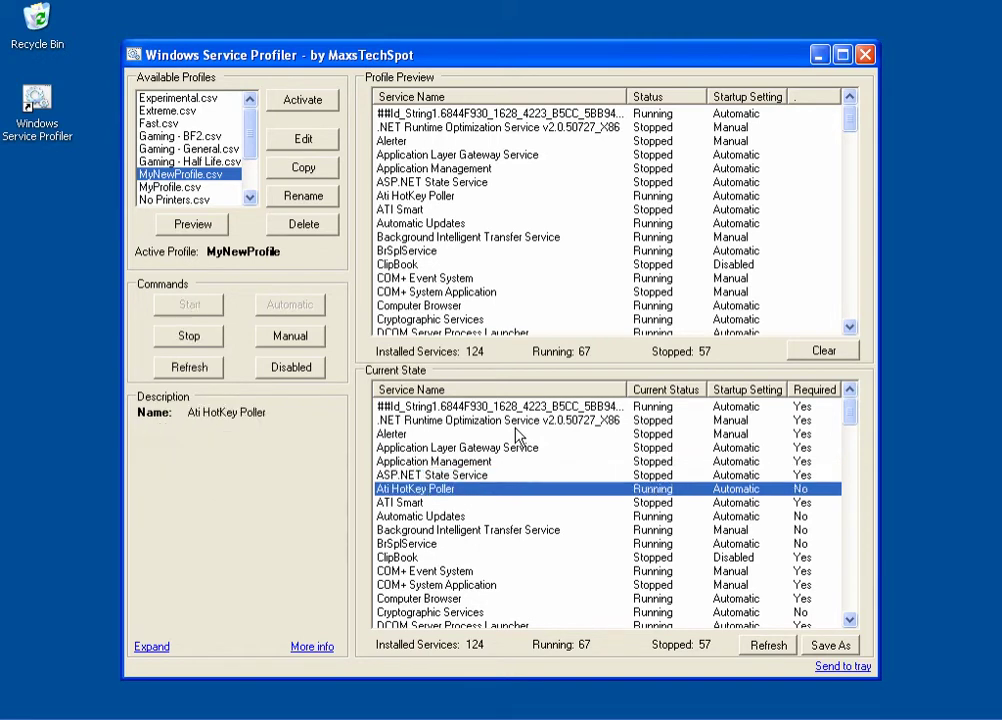
key("Down")
key("Down")
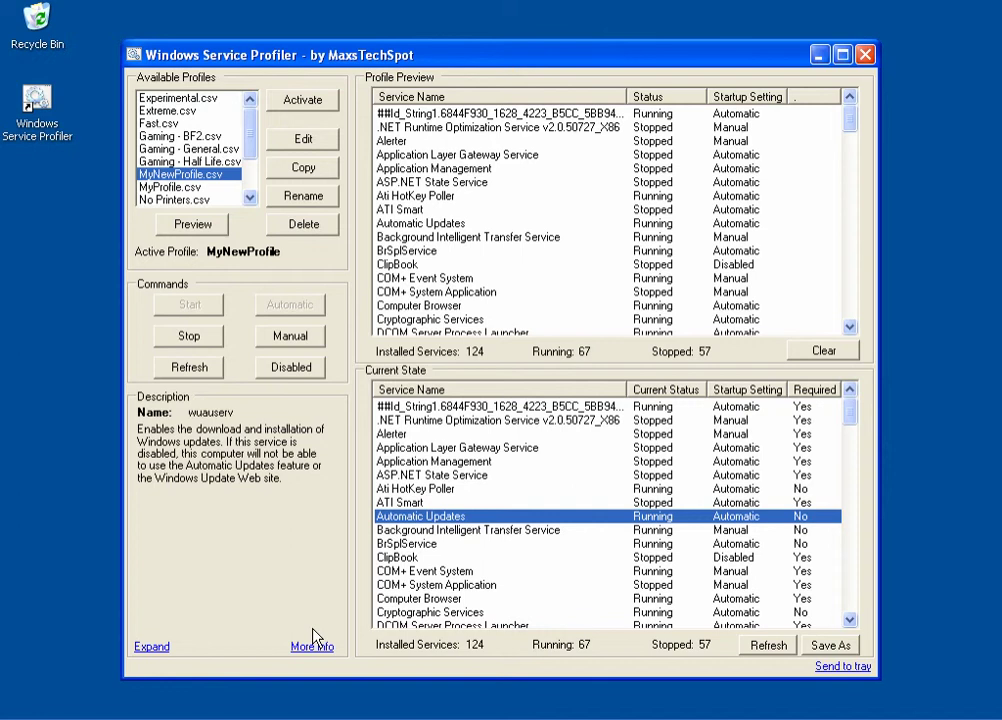
left_click(150, 646)
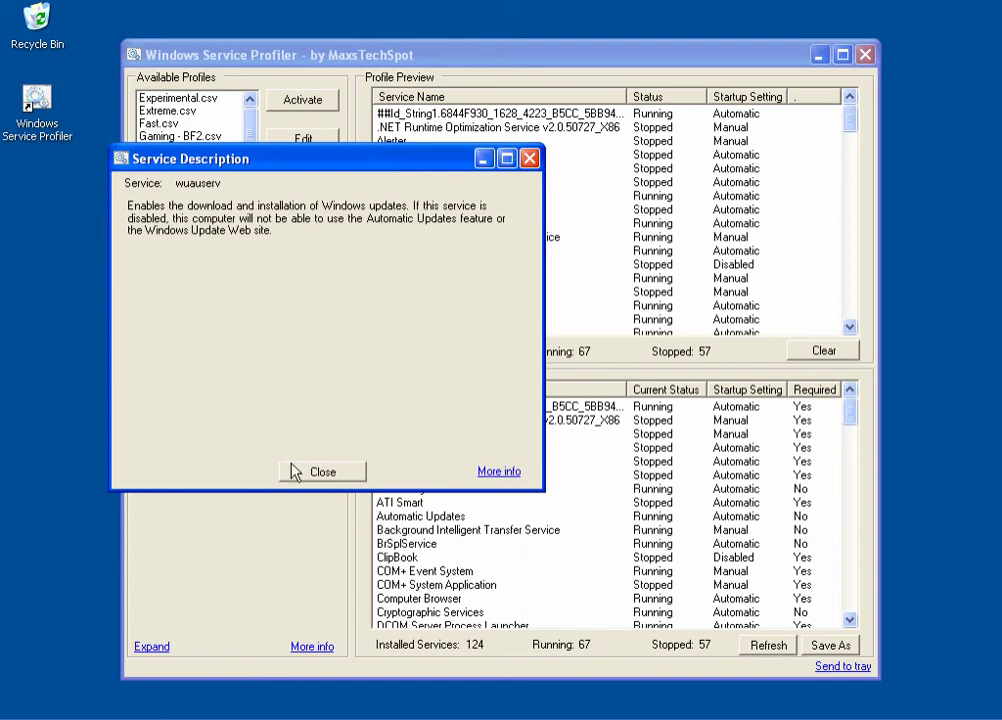
left_click(332, 471)
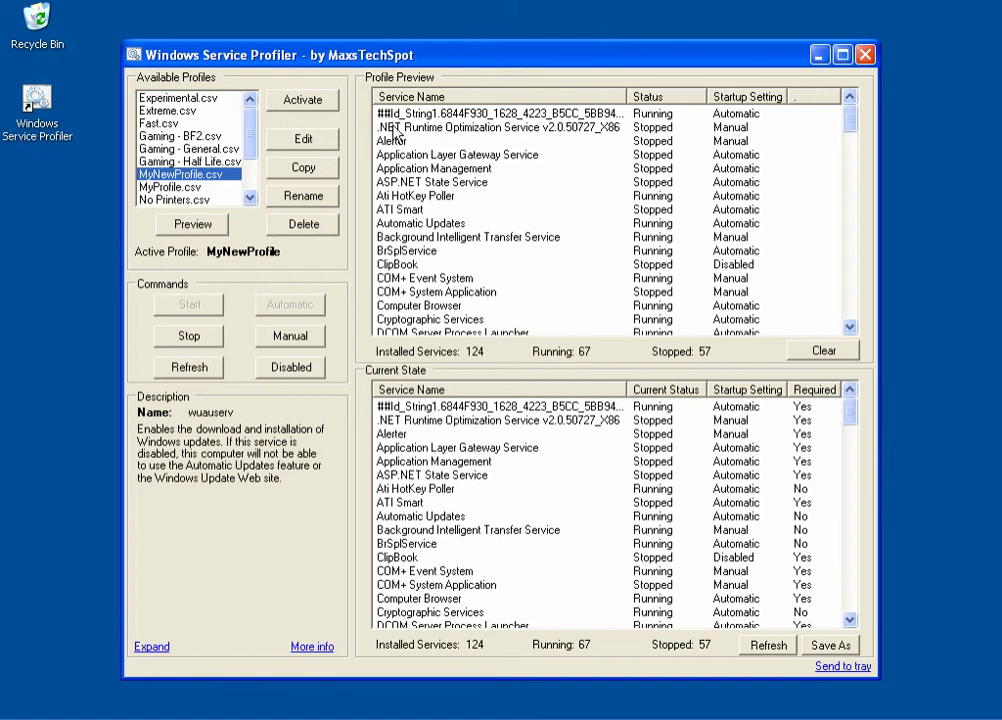
Activate the MyProfile.csv profile, review the listed startup changes in the summary, and close it.
left_click(178, 188)
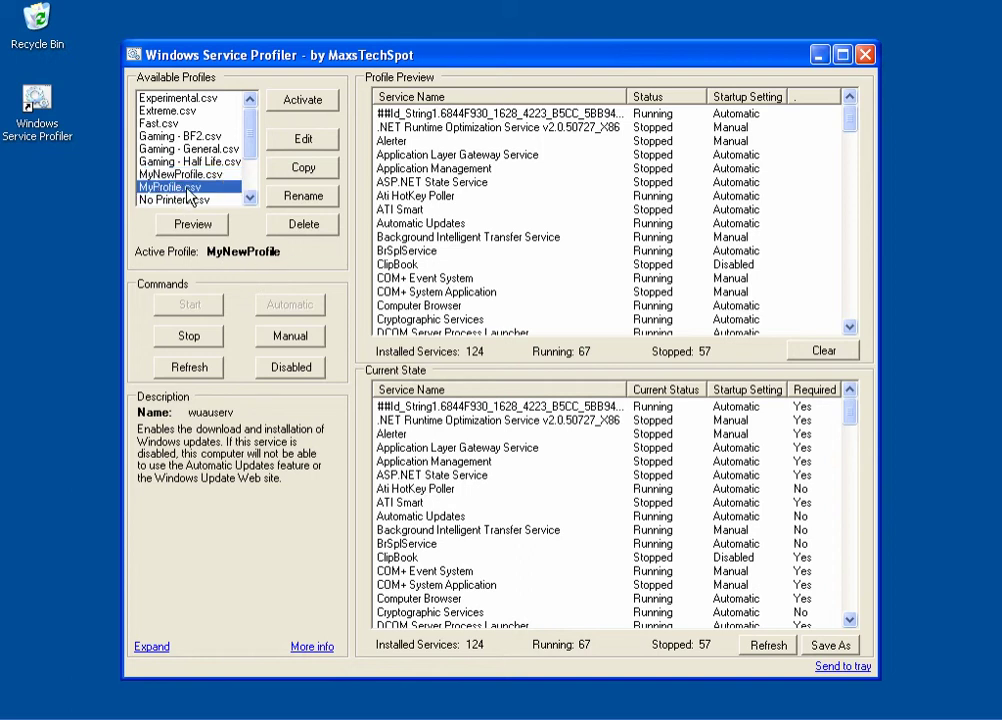
left_click(193, 189)
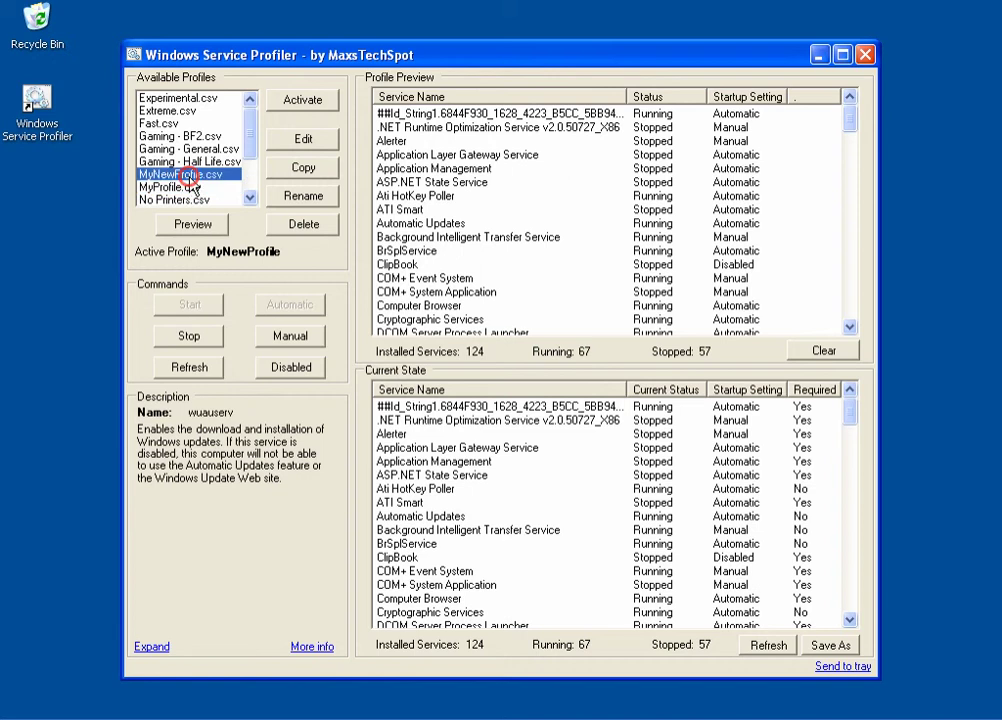
left_click(301, 101)
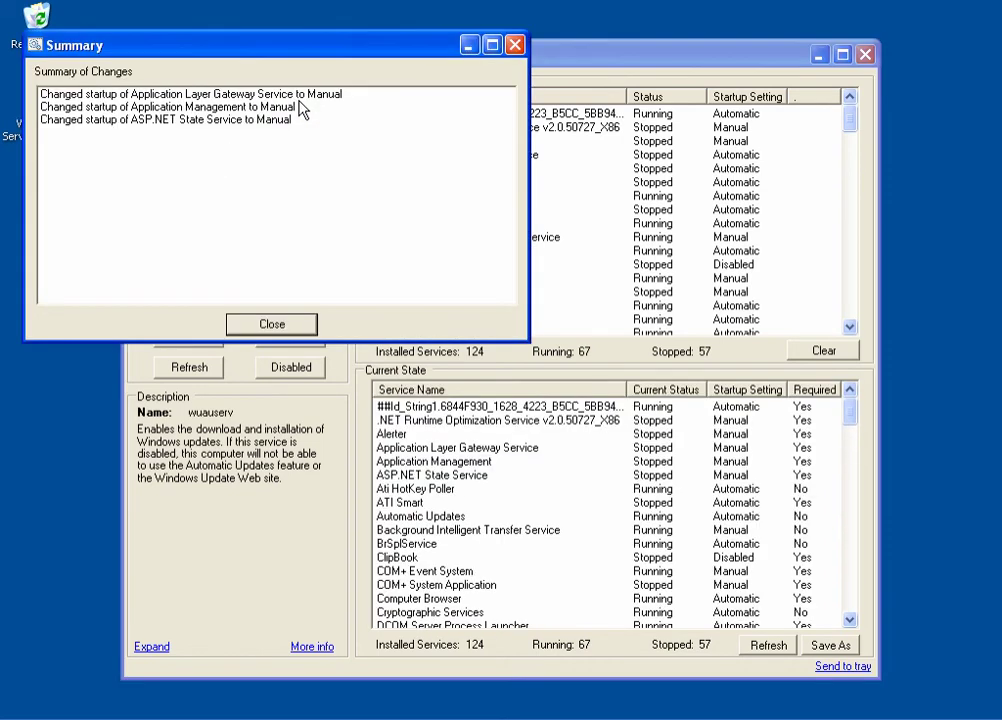
left_click_drag(297, 45, 510, 223)
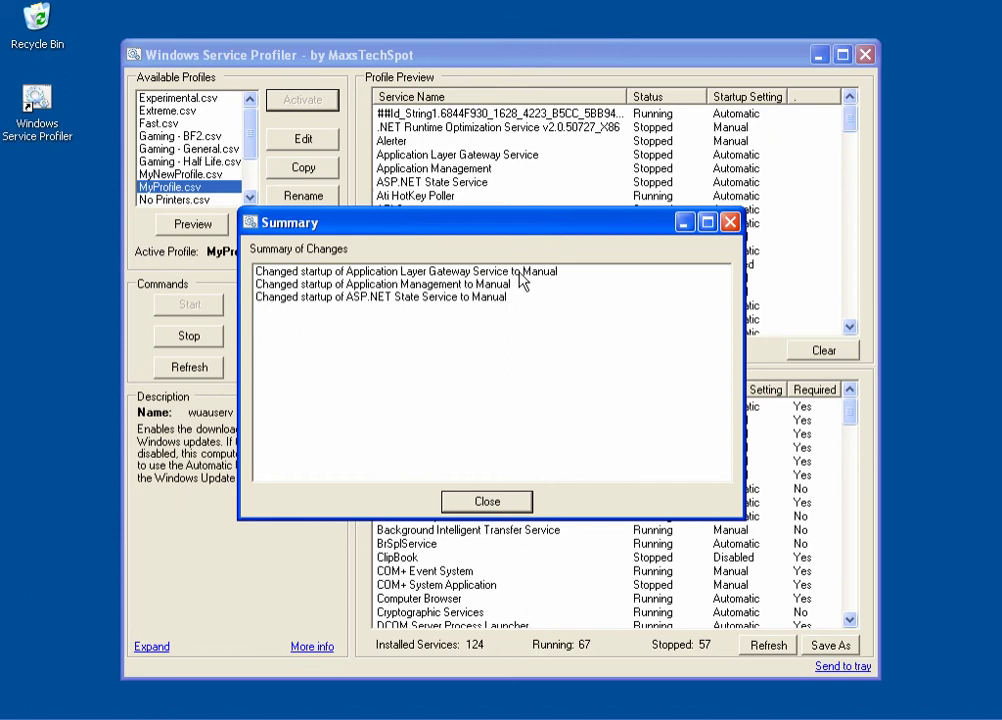
left_click(463, 284)
left_click(470, 298)
left_click(502, 504)
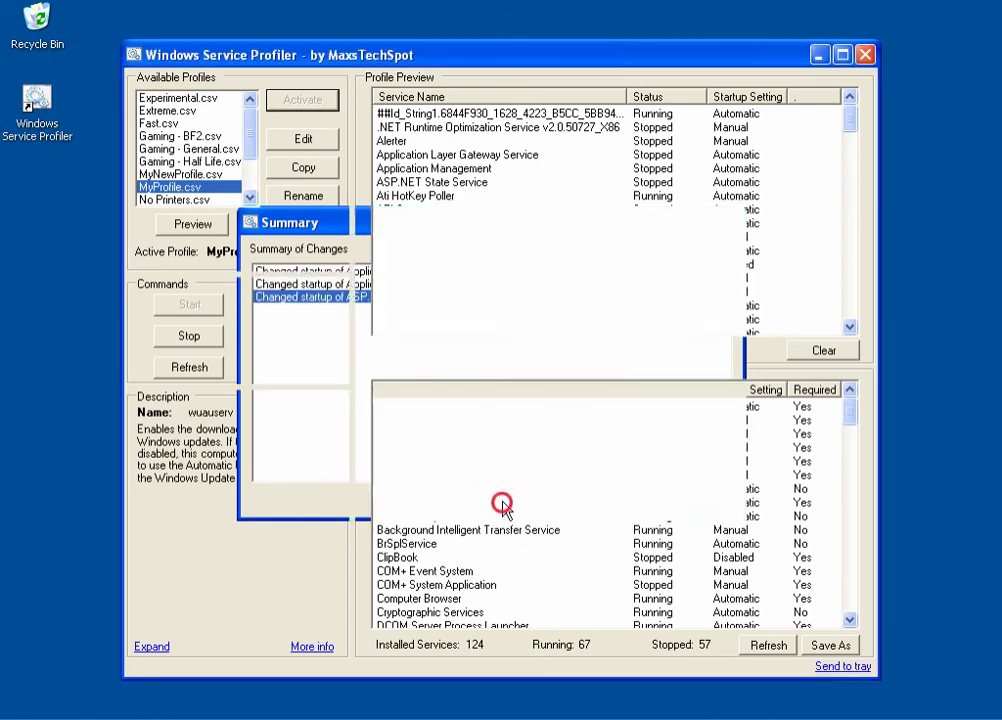